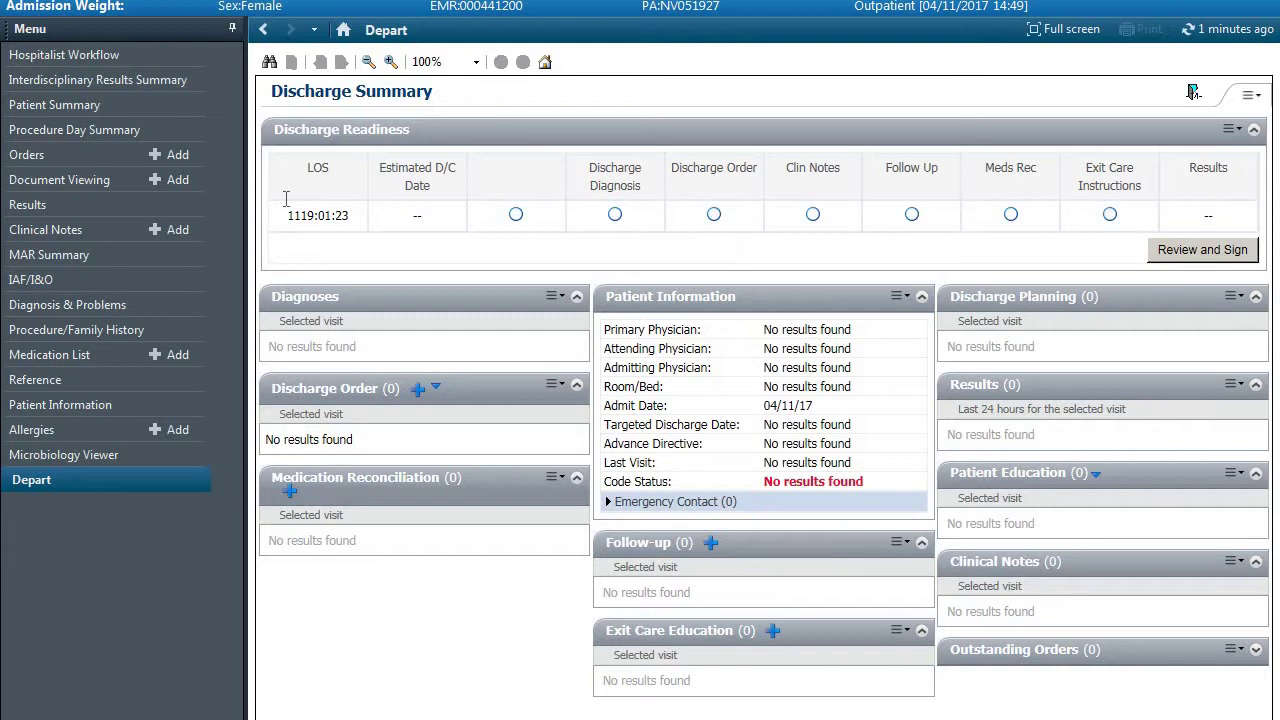
# Check the active orders, then go from Depart to the Diagnosis & Problems page
pyautogui.click(27, 155)
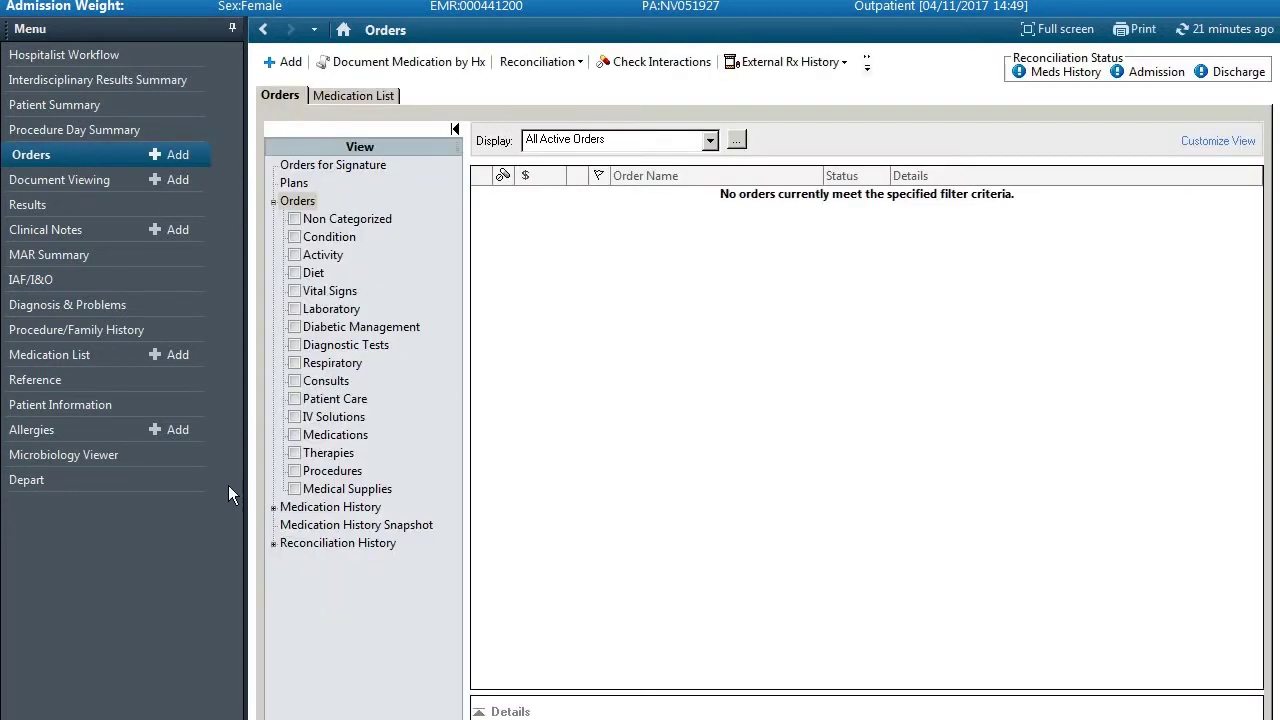
pyautogui.click(128, 484)
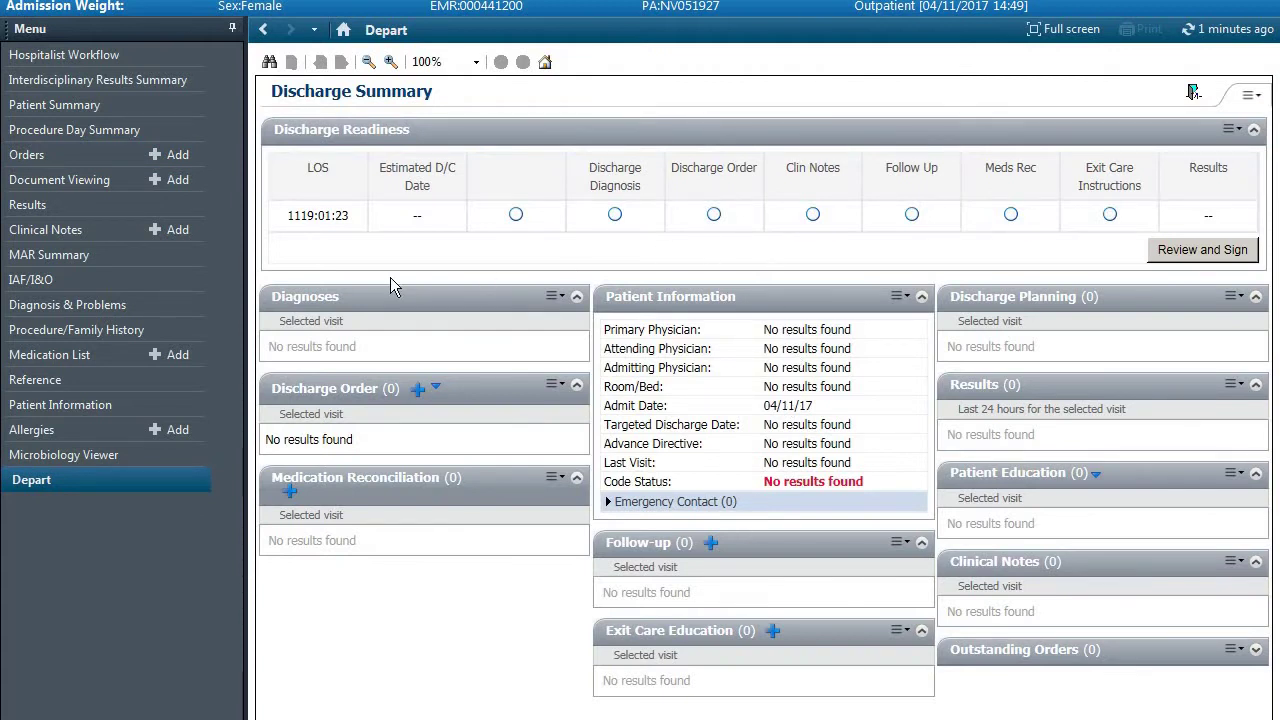
pyautogui.click(304, 298)
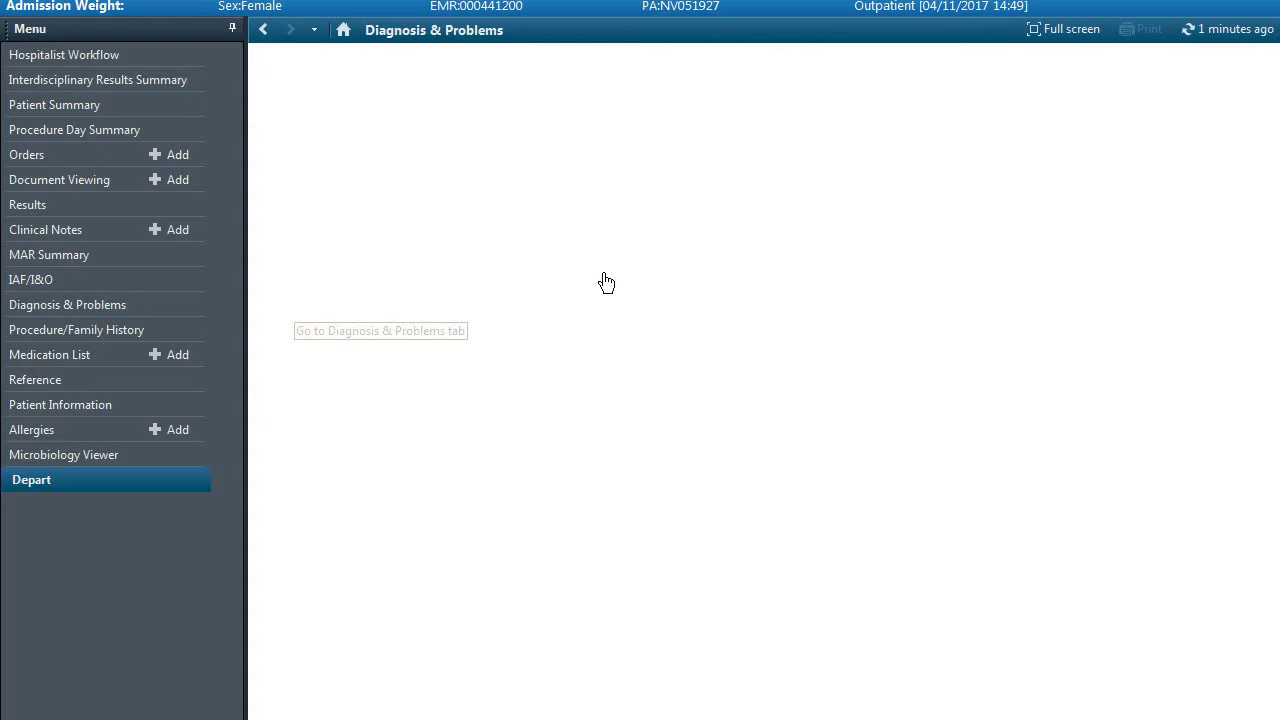
# Add Non-ST elevation MI (NSTEMI, I21.4) as a Discharge-type visit diagnosis
pyautogui.click(320, 129)
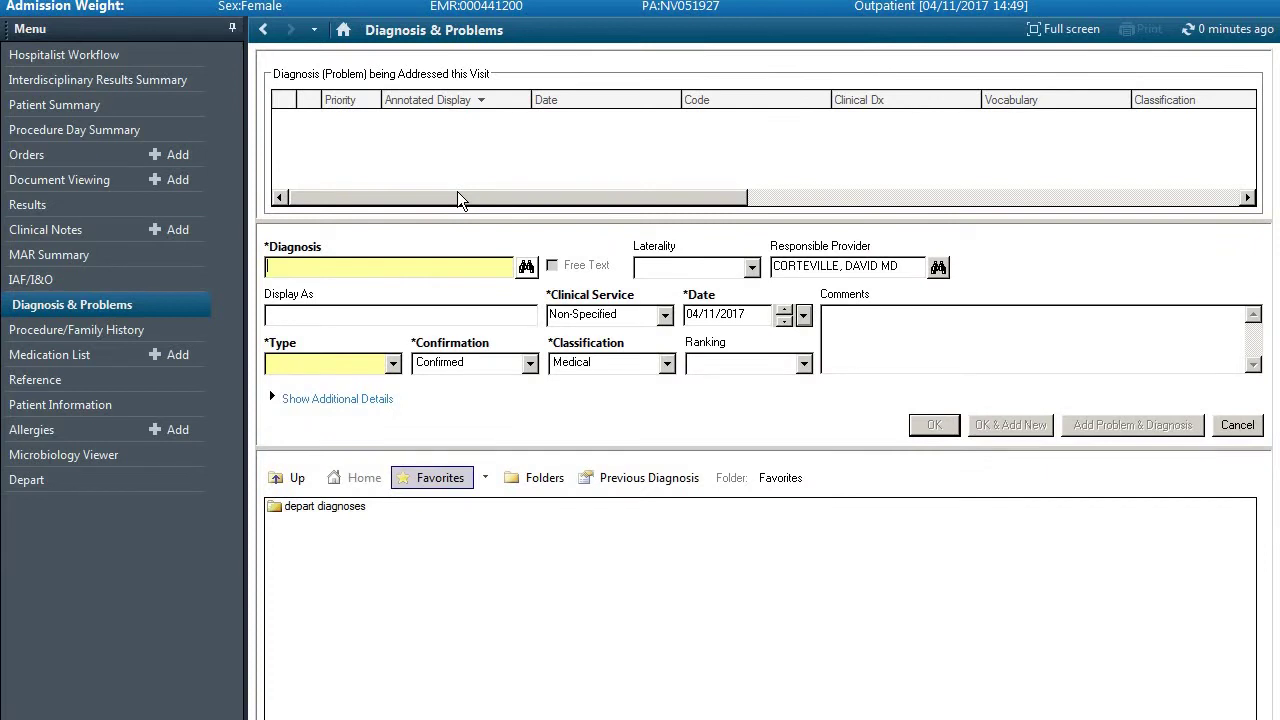
pyautogui.write('nstemi')
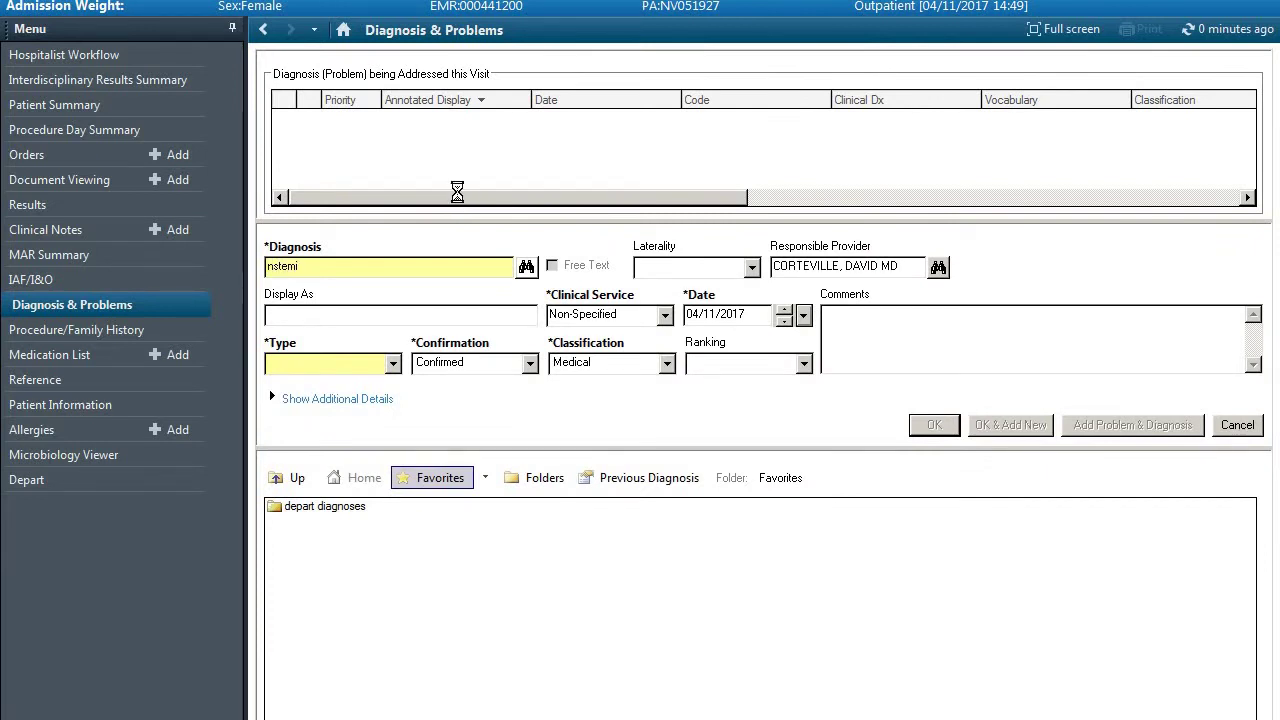
pyautogui.click(528, 264)
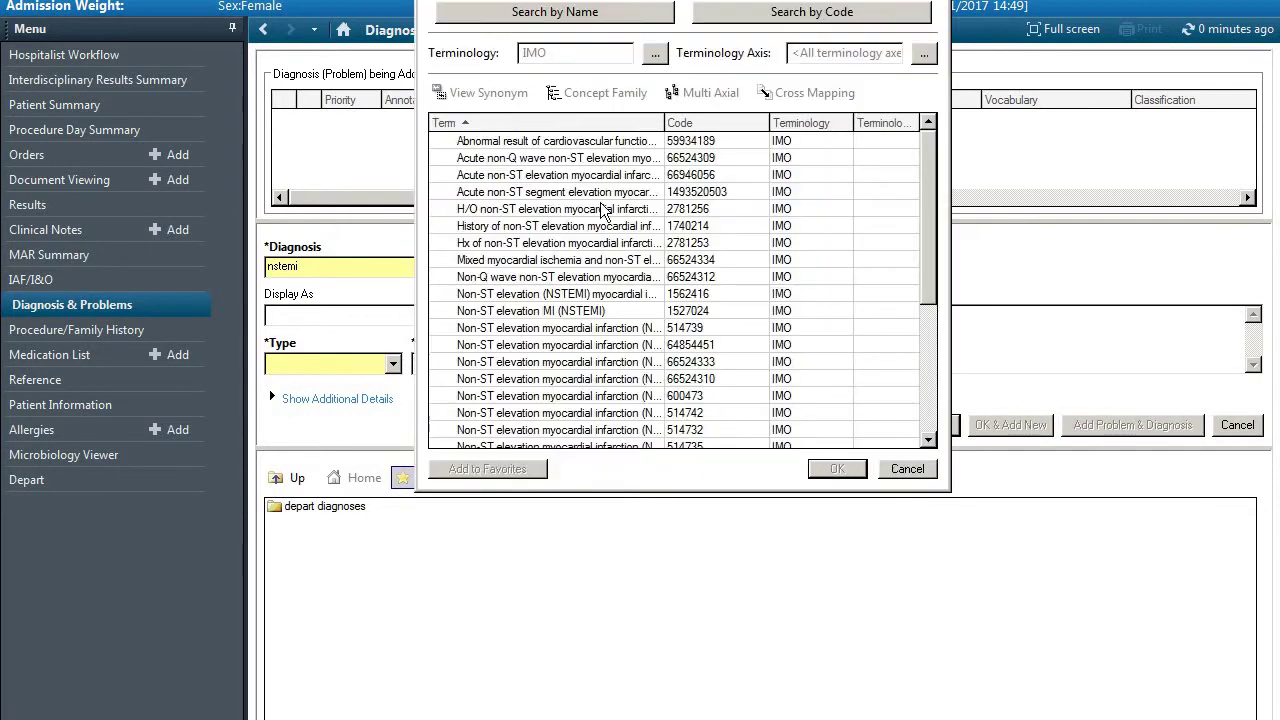
pyautogui.doubleClick(586, 312)
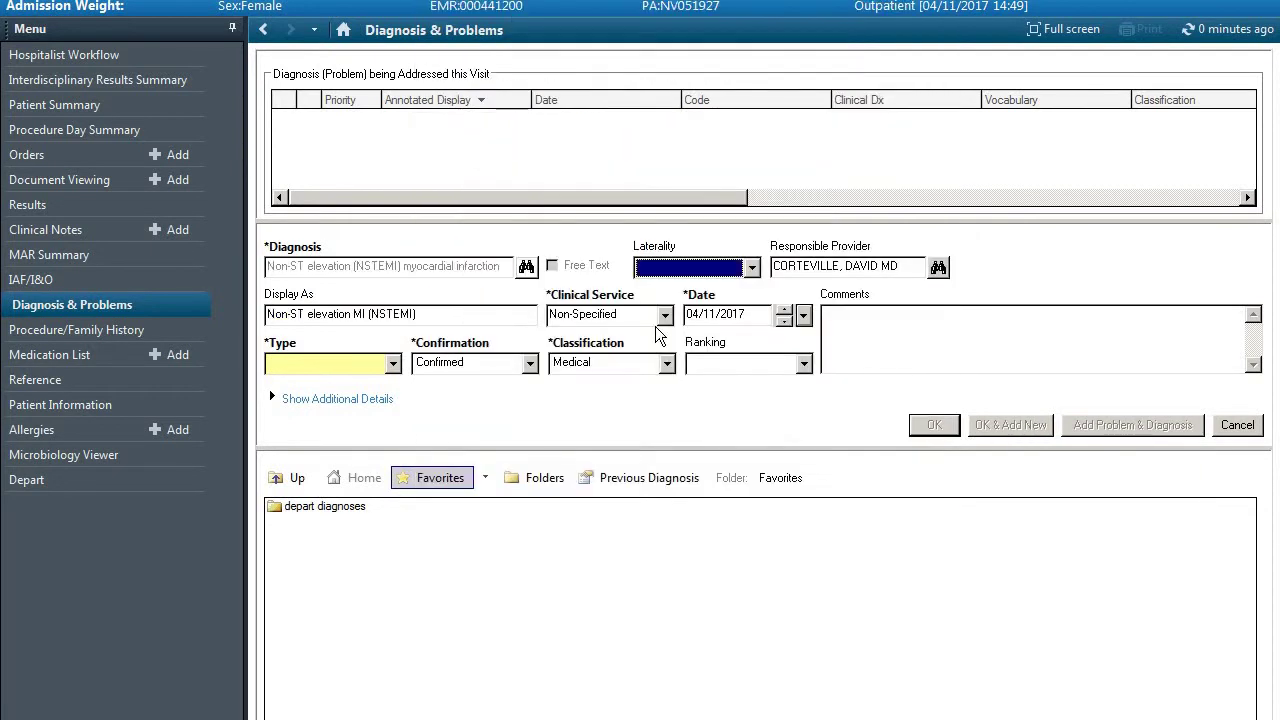
pyautogui.click(393, 366)
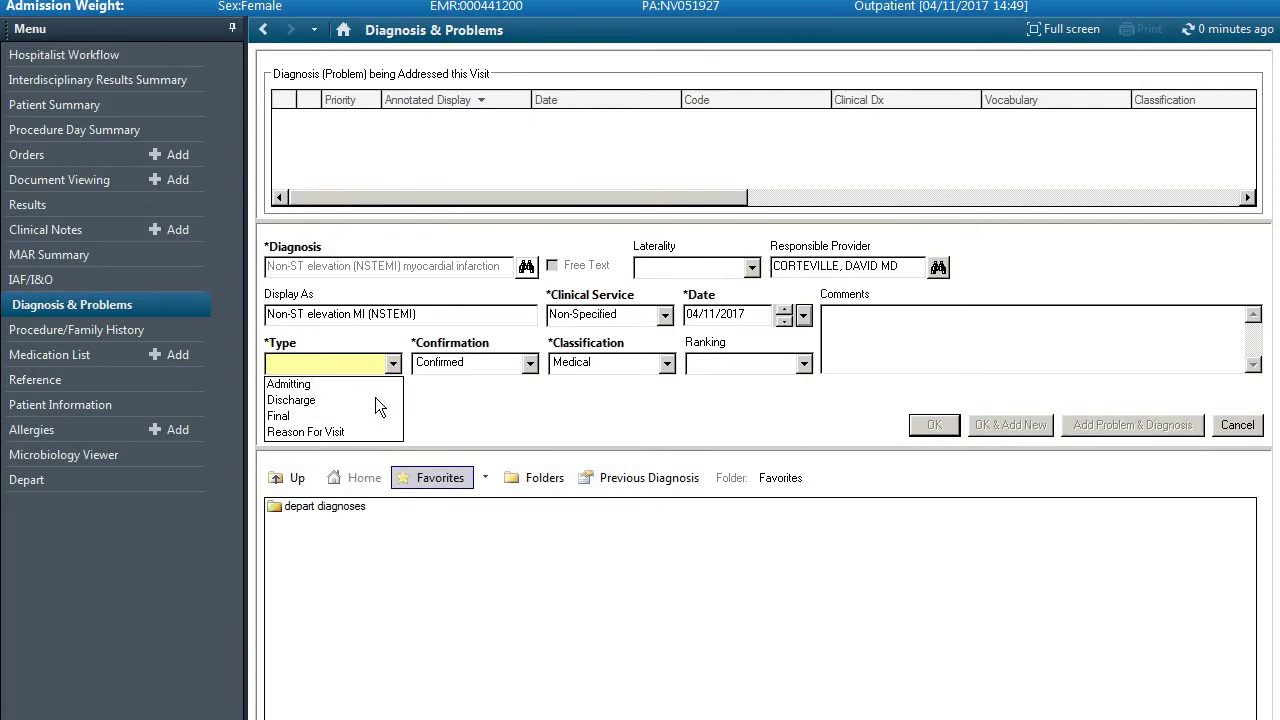
pyautogui.click(376, 400)
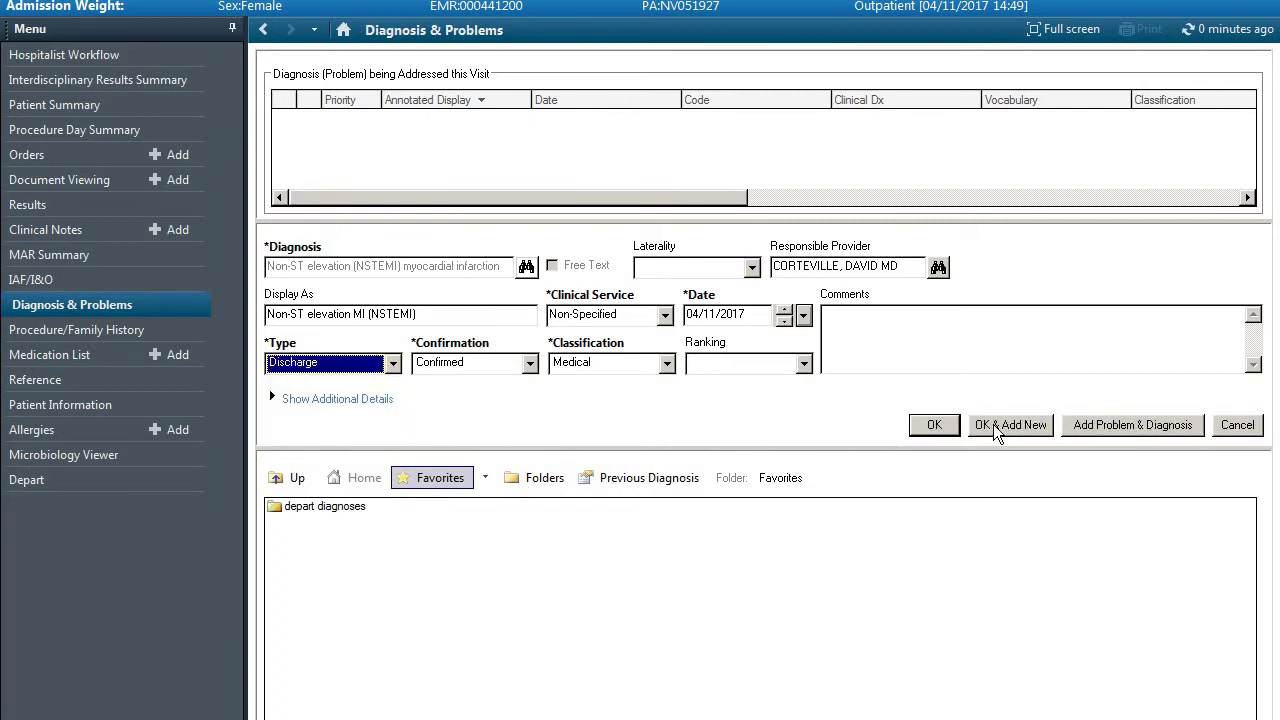
pyautogui.click(997, 428)
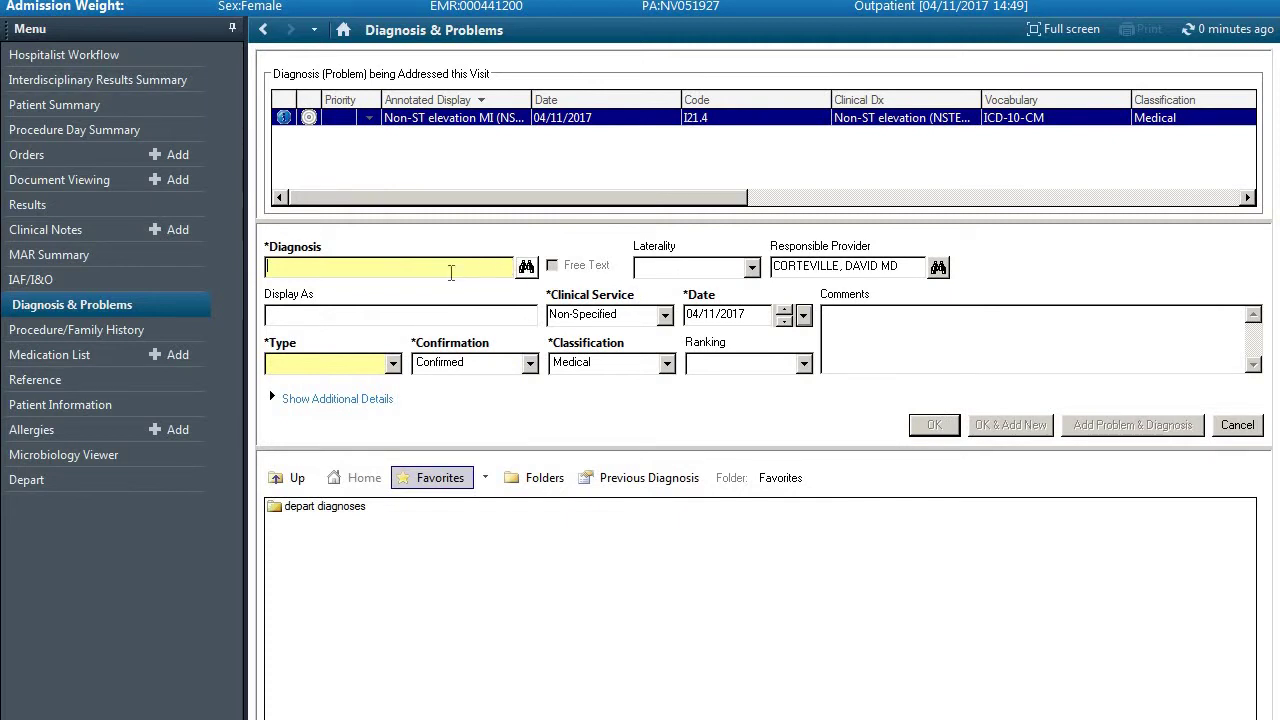
# Add Afib (unspecified atrial fibrillation, I48.91) from the depart diagnoses favorites as a Discharge diagnosis
pyautogui.doubleClick(352, 509)
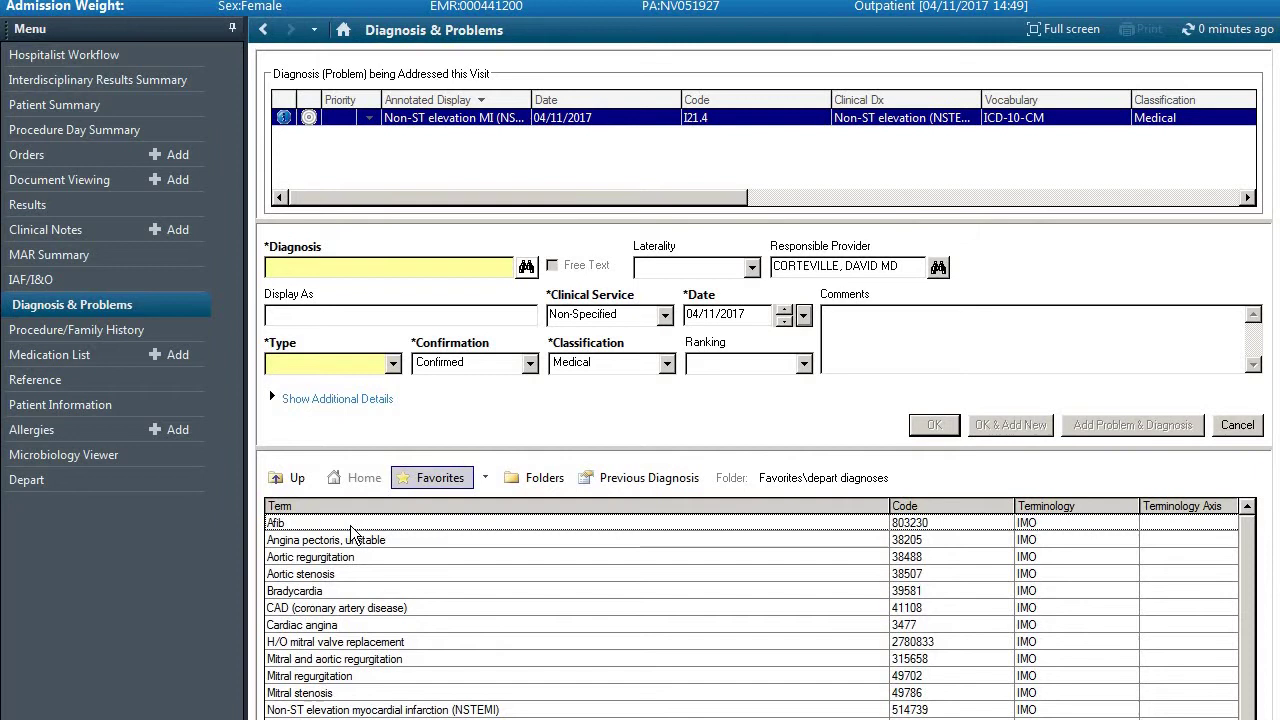
pyautogui.doubleClick(352, 526)
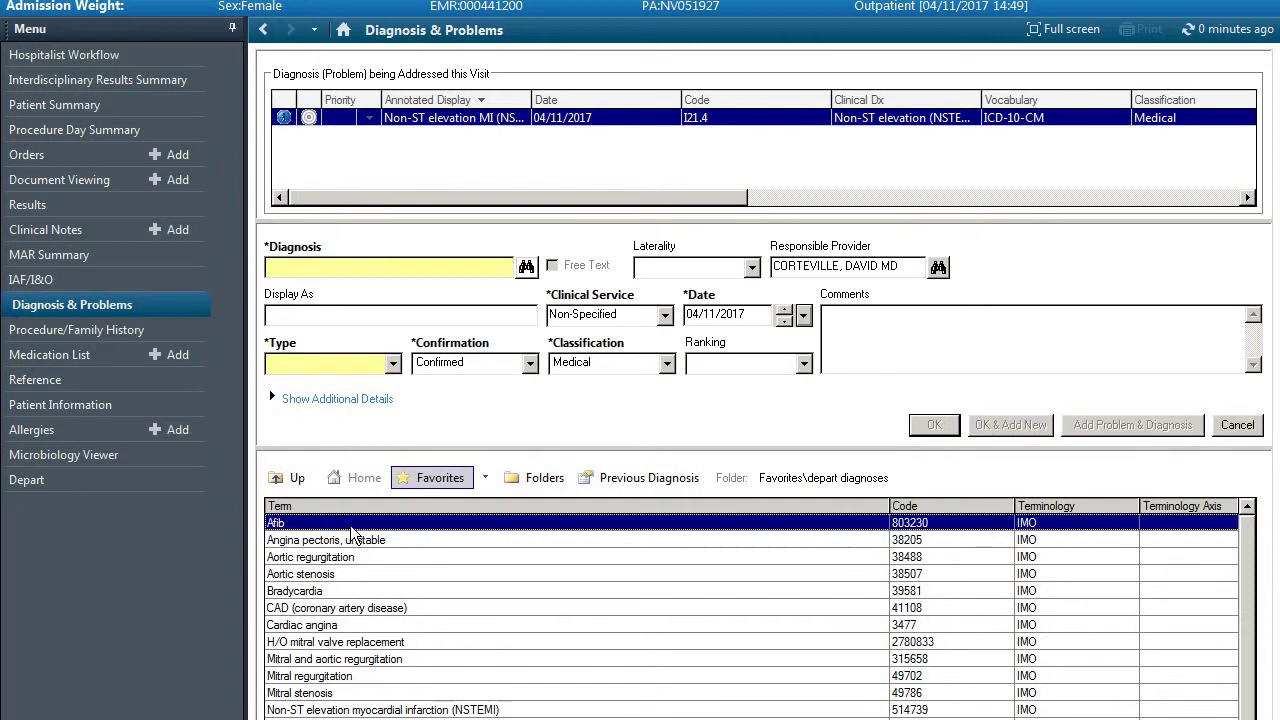
pyautogui.click(392, 363)
pyautogui.click(376, 394)
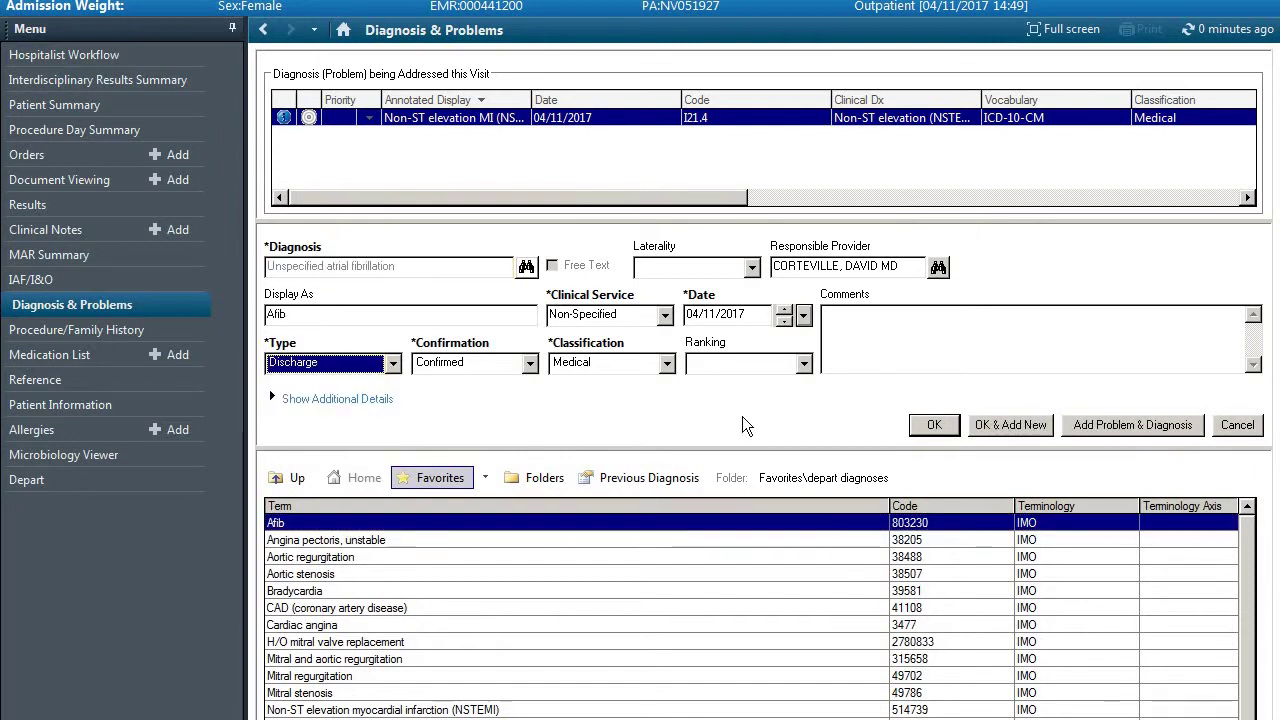
pyautogui.click(1024, 426)
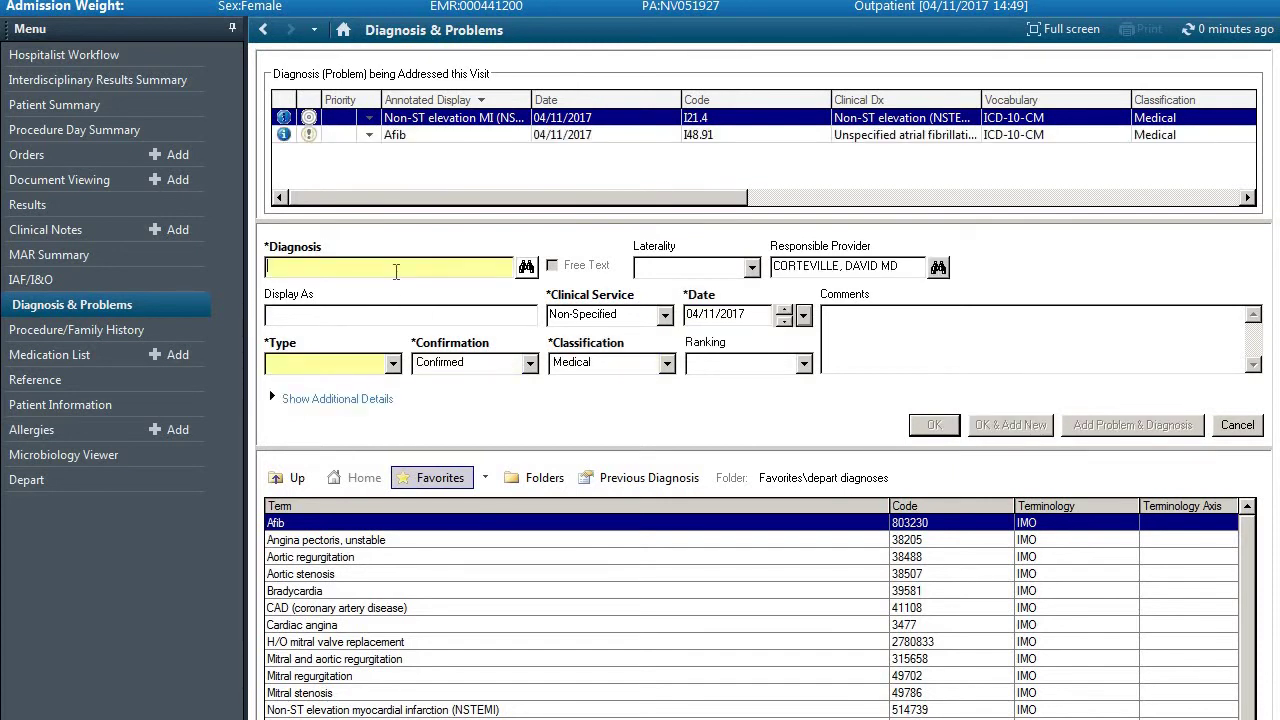
# Search for mitral stenosis and select H/O mitral valve stenosis as a diagnosis
pyautogui.write('mis')
pyautogui.write('ral stenosis')
pyautogui.press('Return')
pyautogui.click(568, 348)
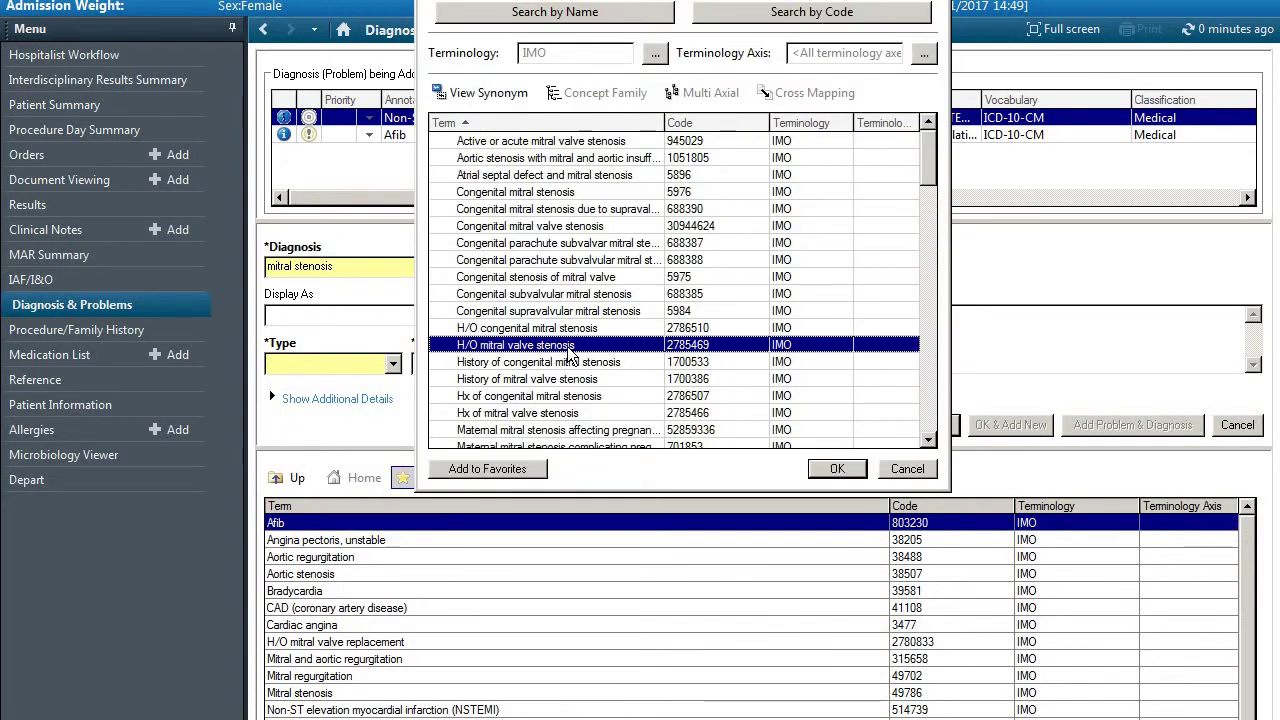
pyautogui.rightClick(570, 352)
pyautogui.click(551, 352)
pyautogui.doubleClick(576, 350)
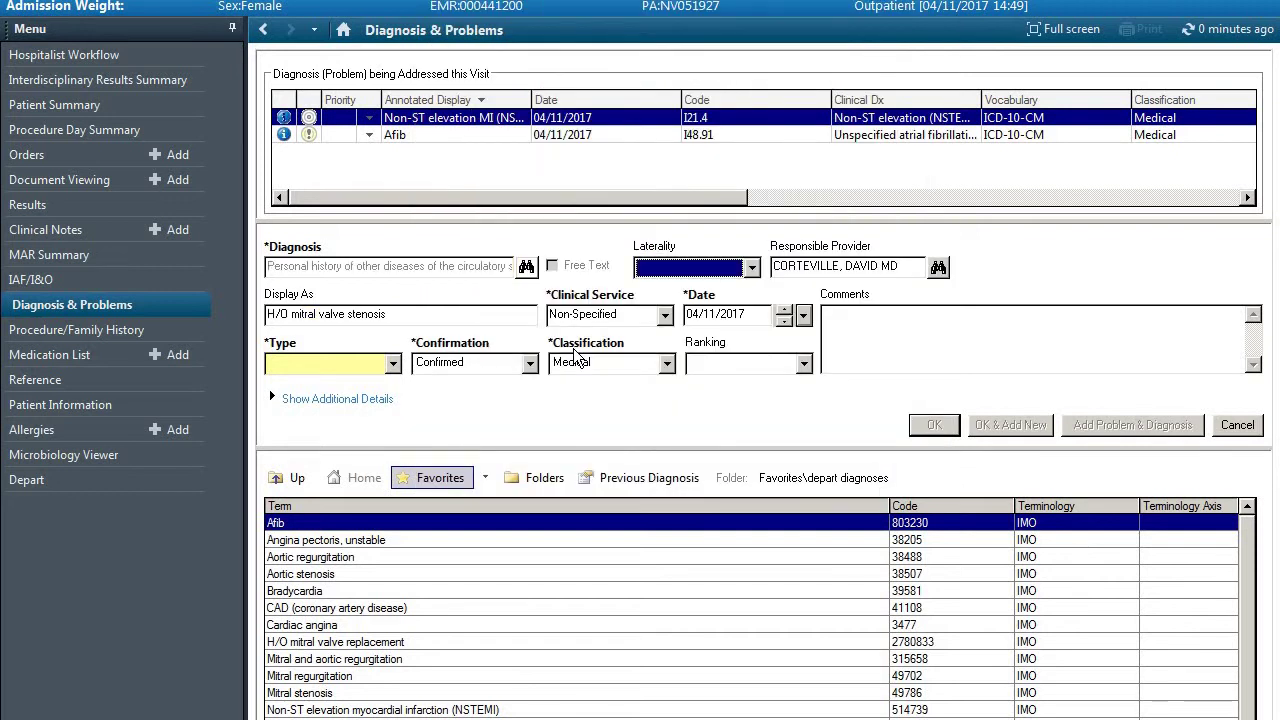
# Cancel the unfinished stenosis entry, leaving only NSTEMI and Afib as visit diagnoses
pyautogui.click(392, 363)
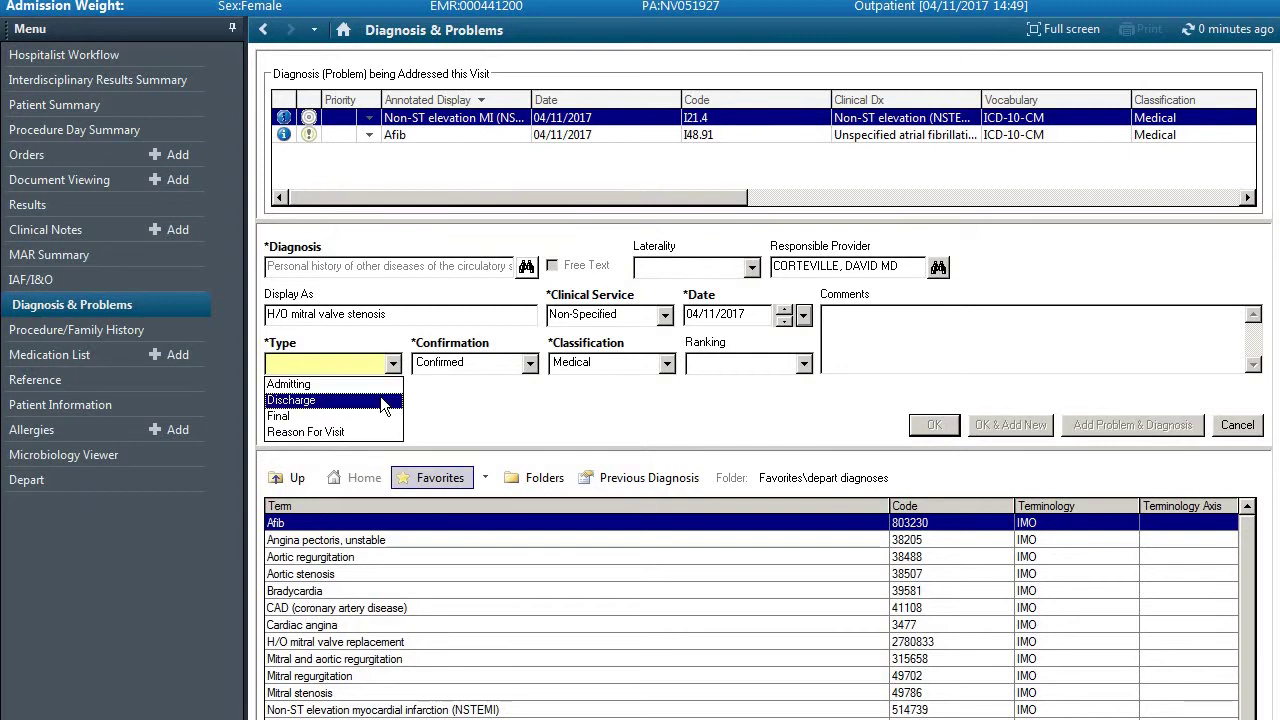
pyautogui.click(1246, 425)
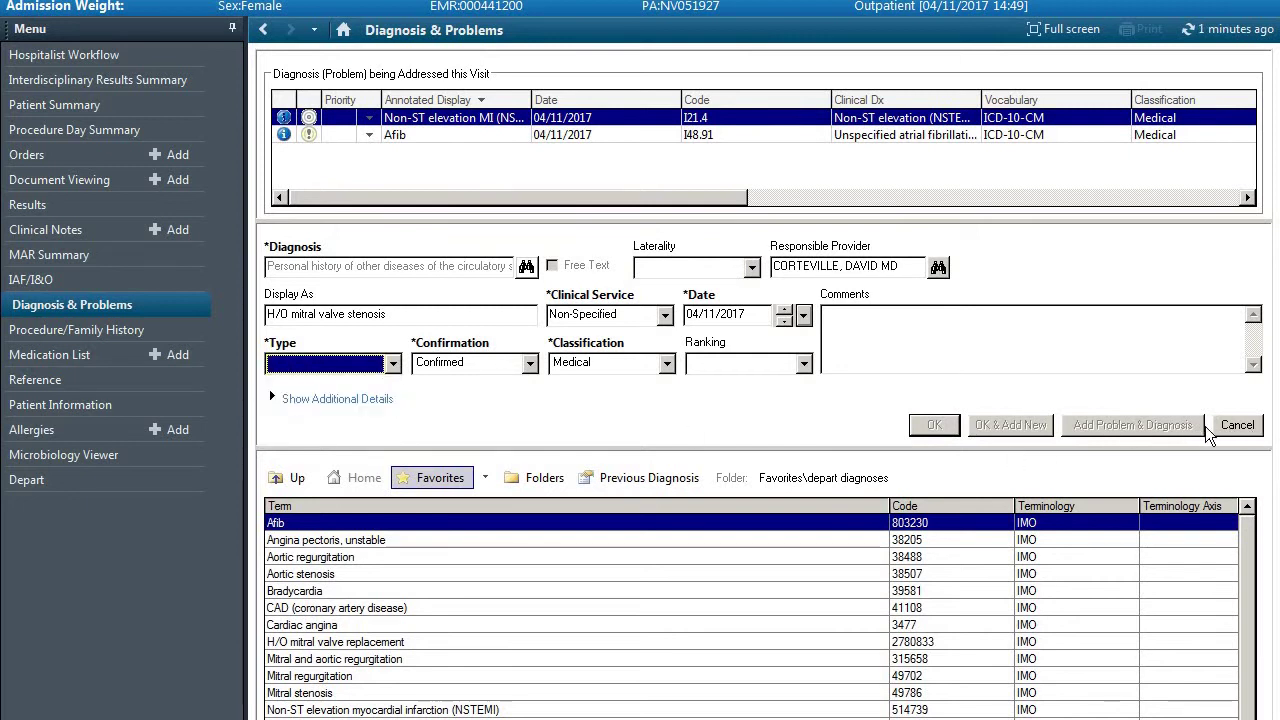
pyautogui.click(1238, 425)
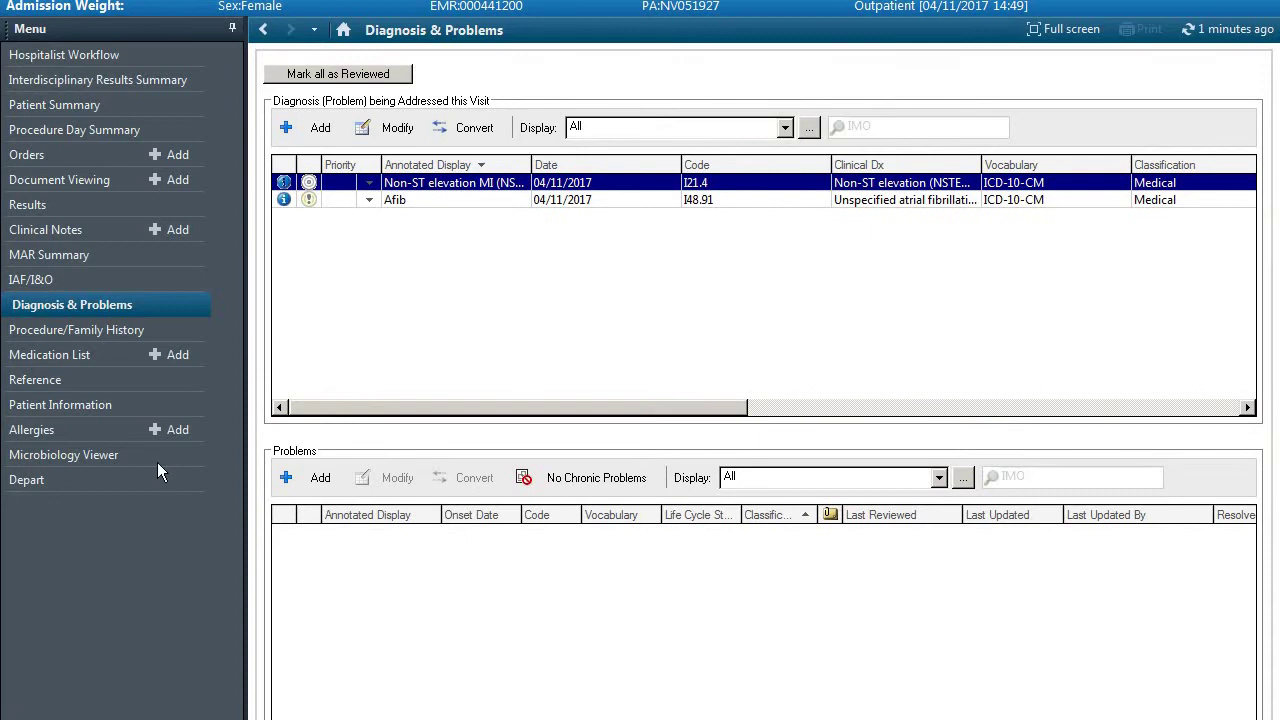
# Reload the Depart summary so Afib and NSTEMI appear, and bring up the Follow-up window
pyautogui.click(141, 485)
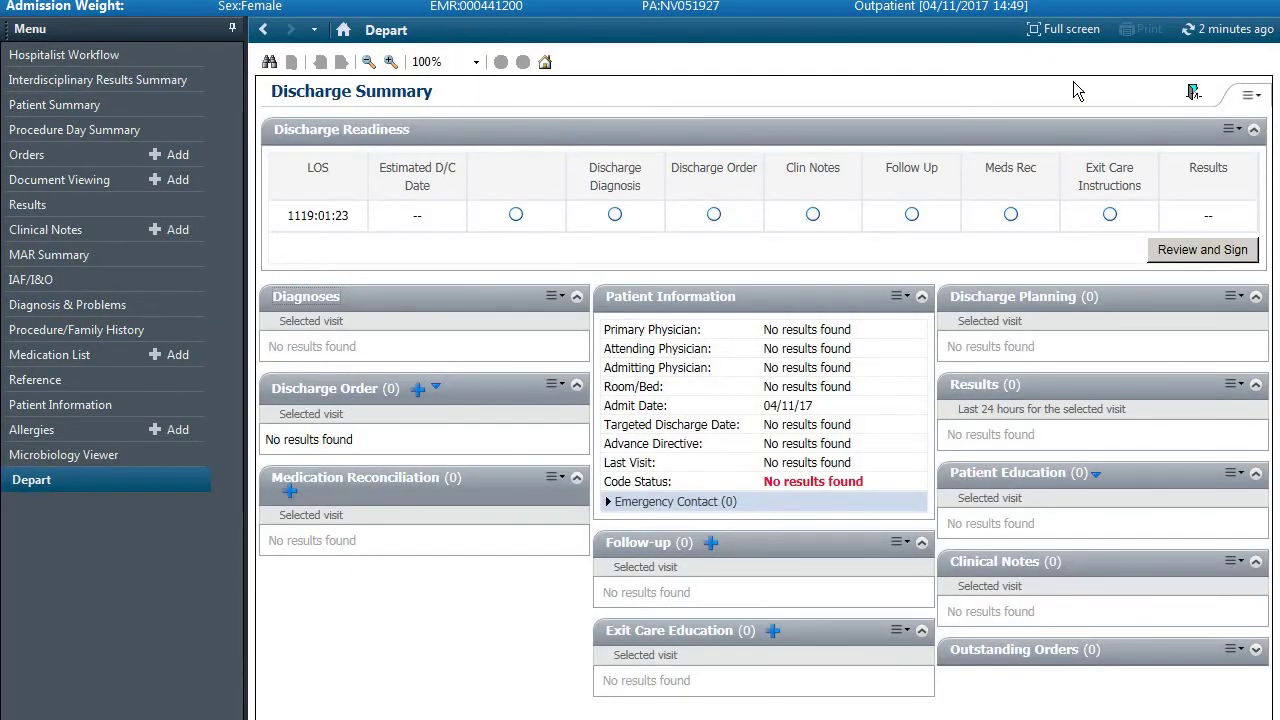
pyautogui.click(1240, 30)
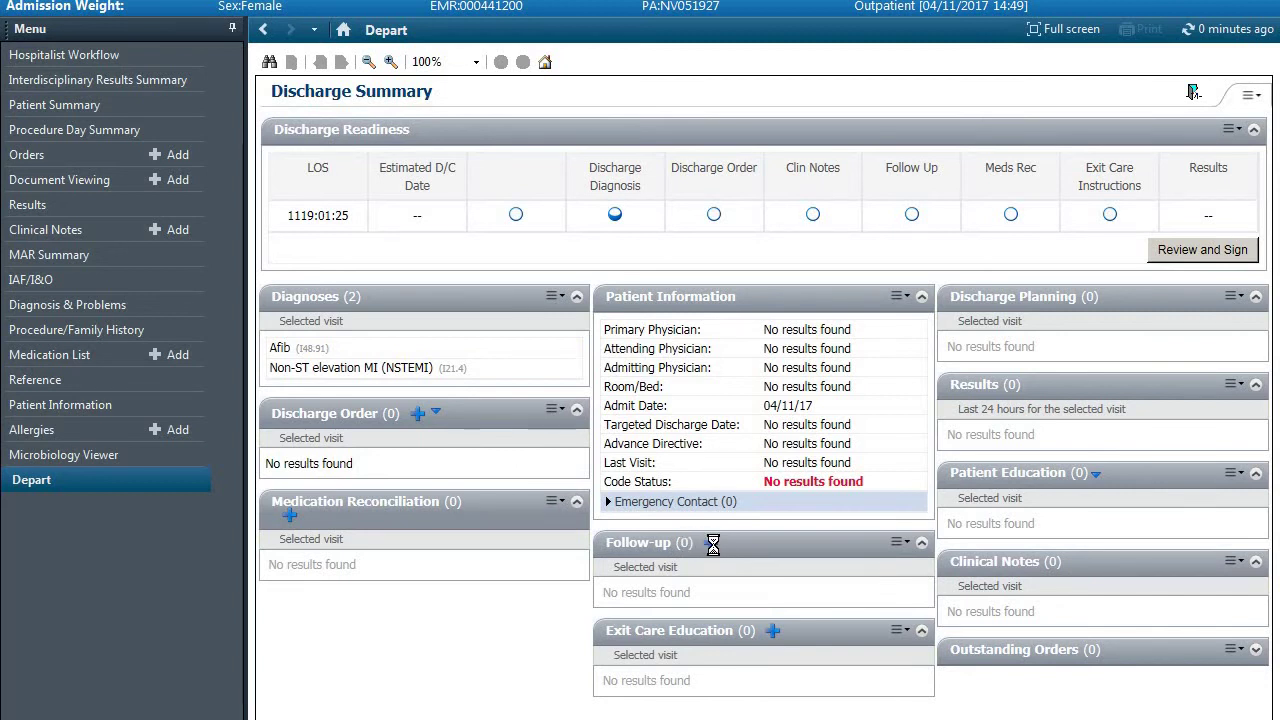
pyautogui.click(713, 546)
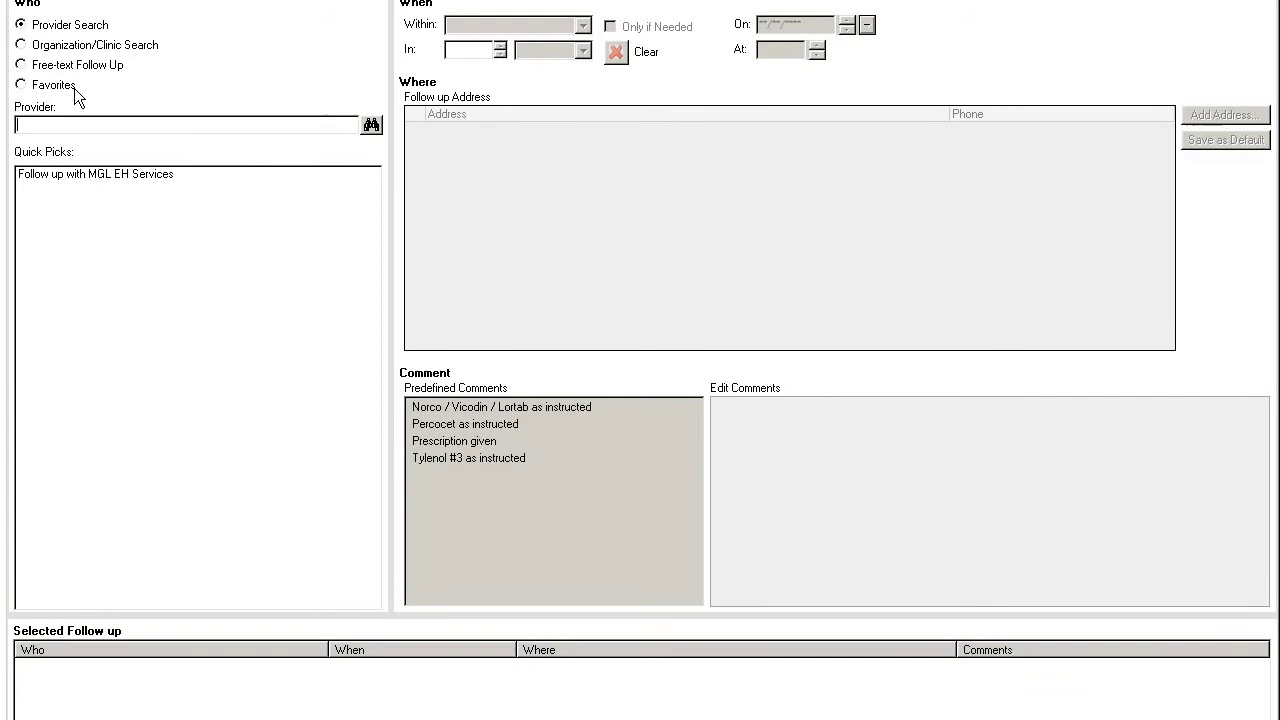
# Look up the follow-up provider by name and select their first business address
pyautogui.click(27, 46)
pyautogui.click(24, 72)
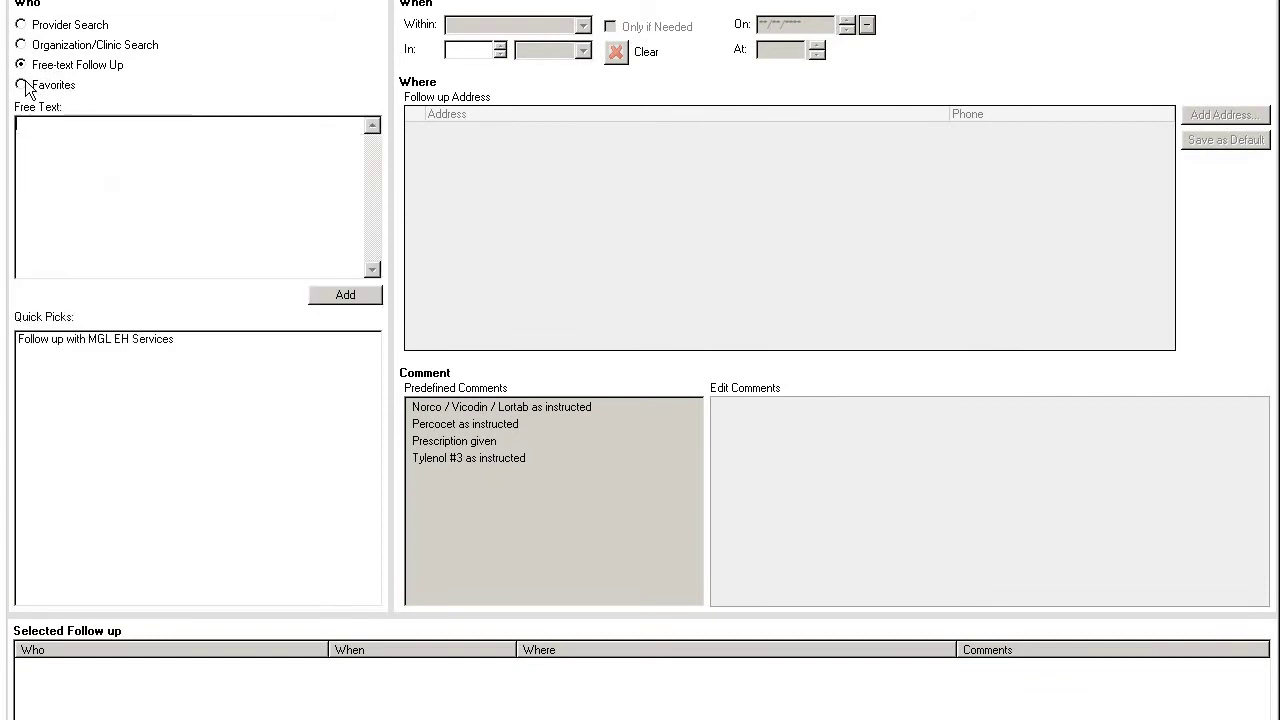
pyautogui.click(24, 25)
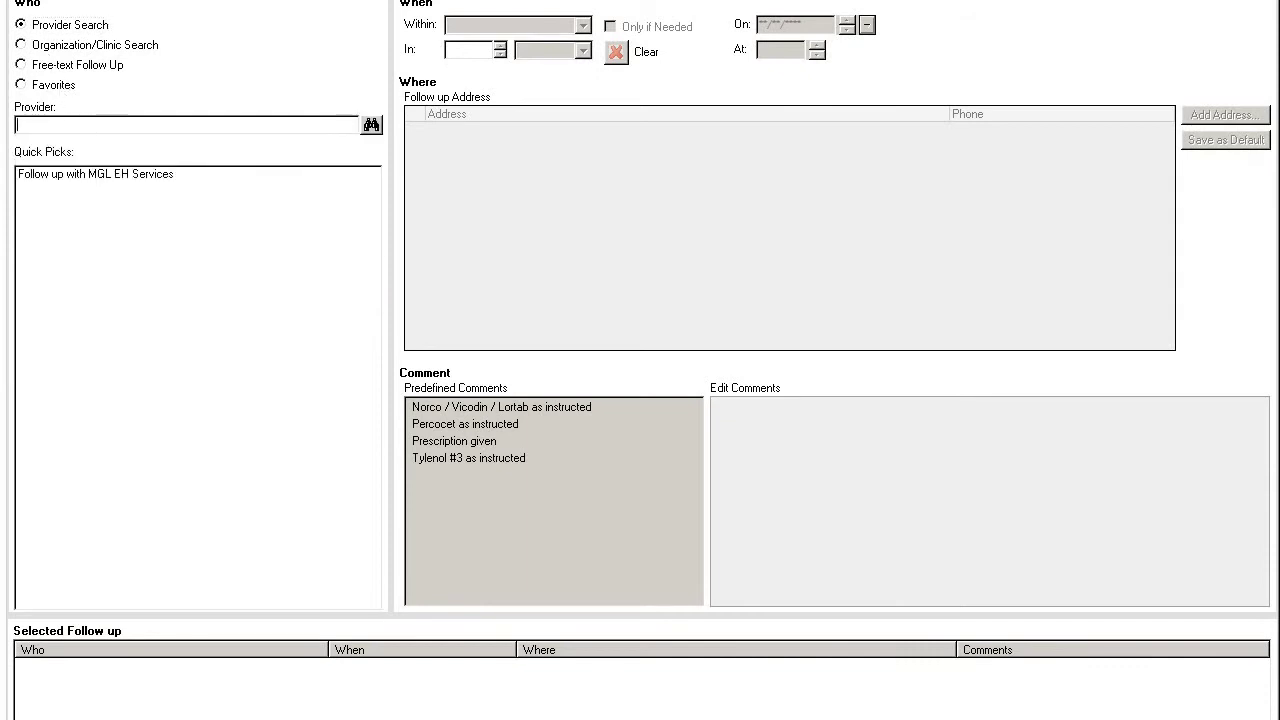
pyautogui.write('cortevi')
pyautogui.press('Return')
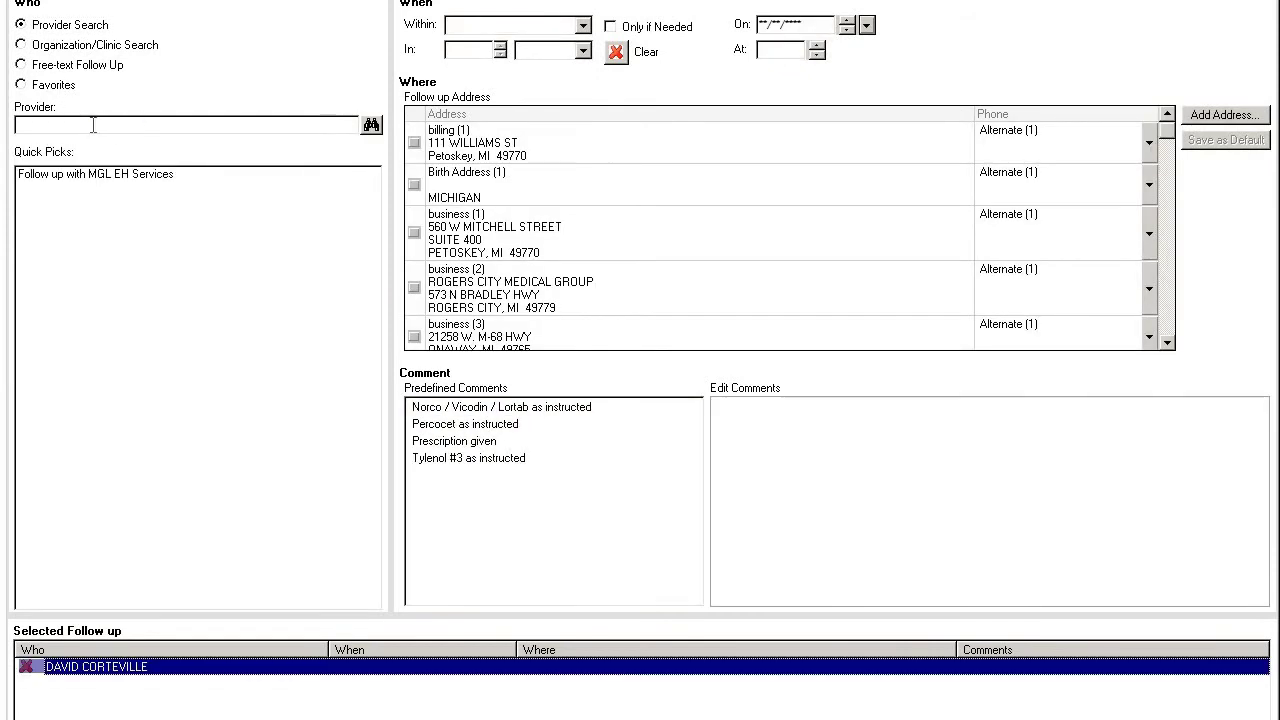
pyautogui.click(415, 232)
# Set the follow-up to within 1 - 2 weeks with comment 'Please obtain echo prior to Visit'
pyautogui.click(582, 25)
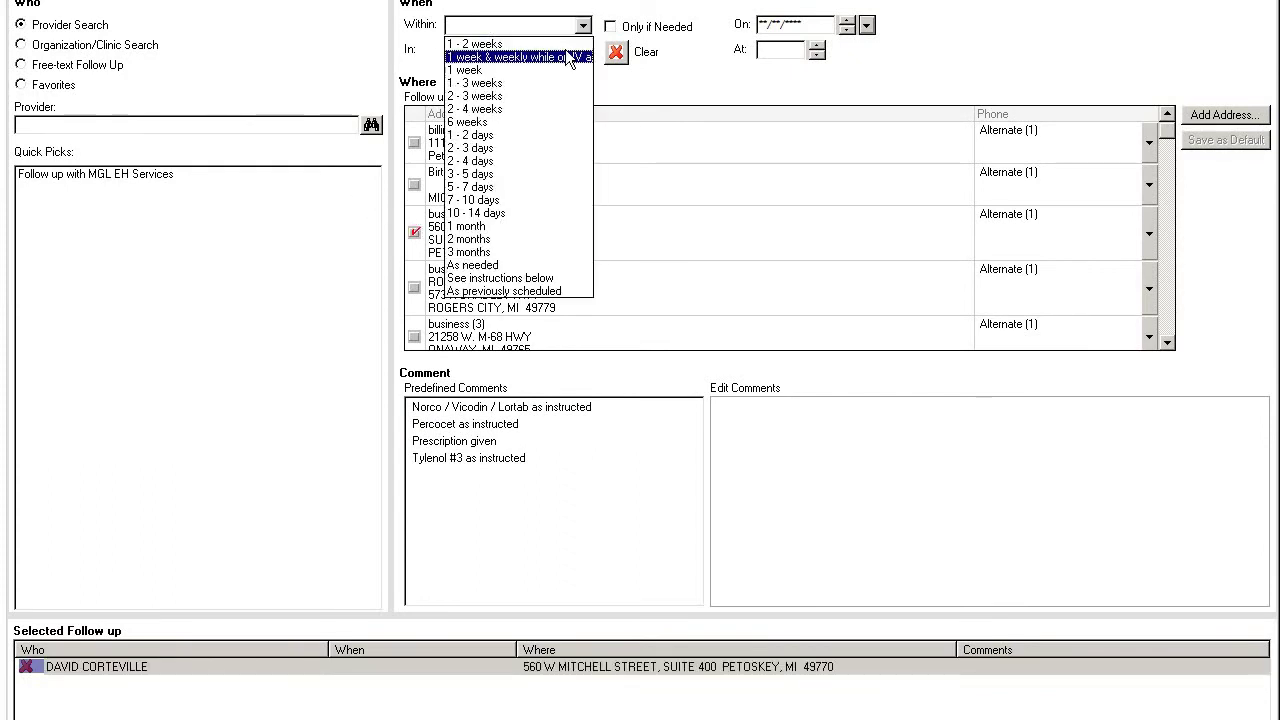
pyautogui.click(475, 44)
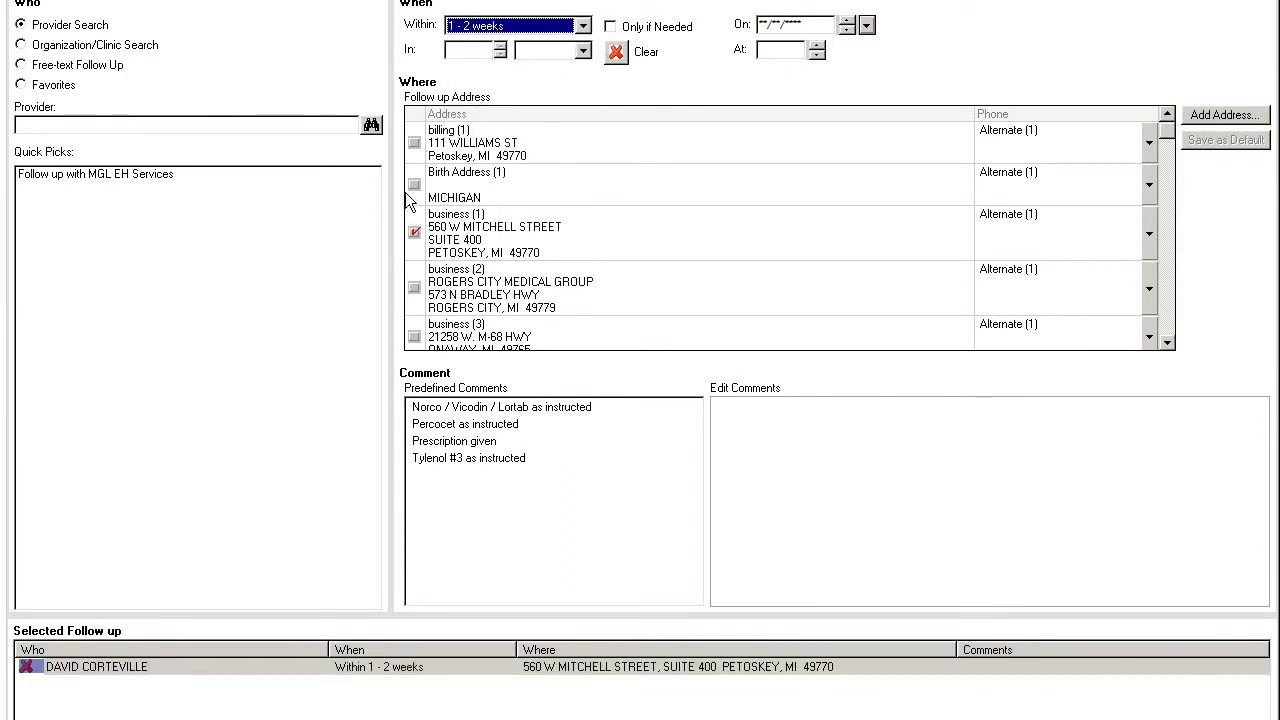
pyautogui.click(780, 456)
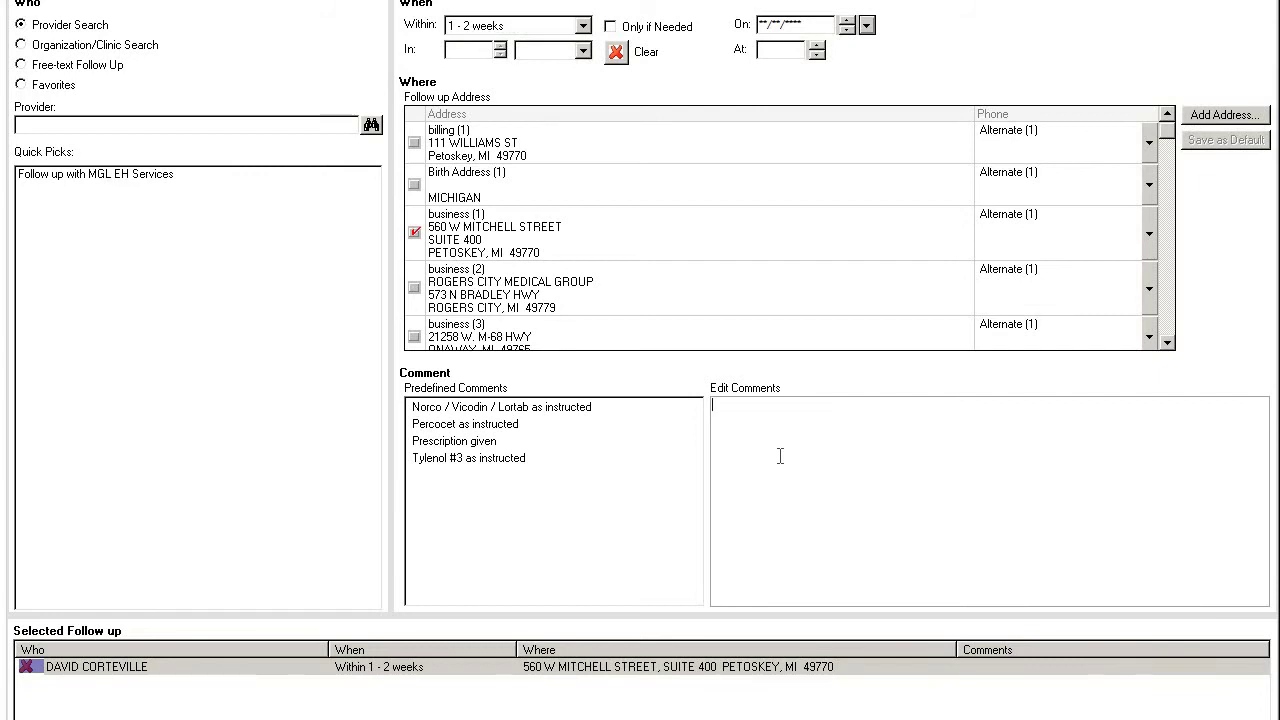
pyautogui.write('Please obtain echo prio')
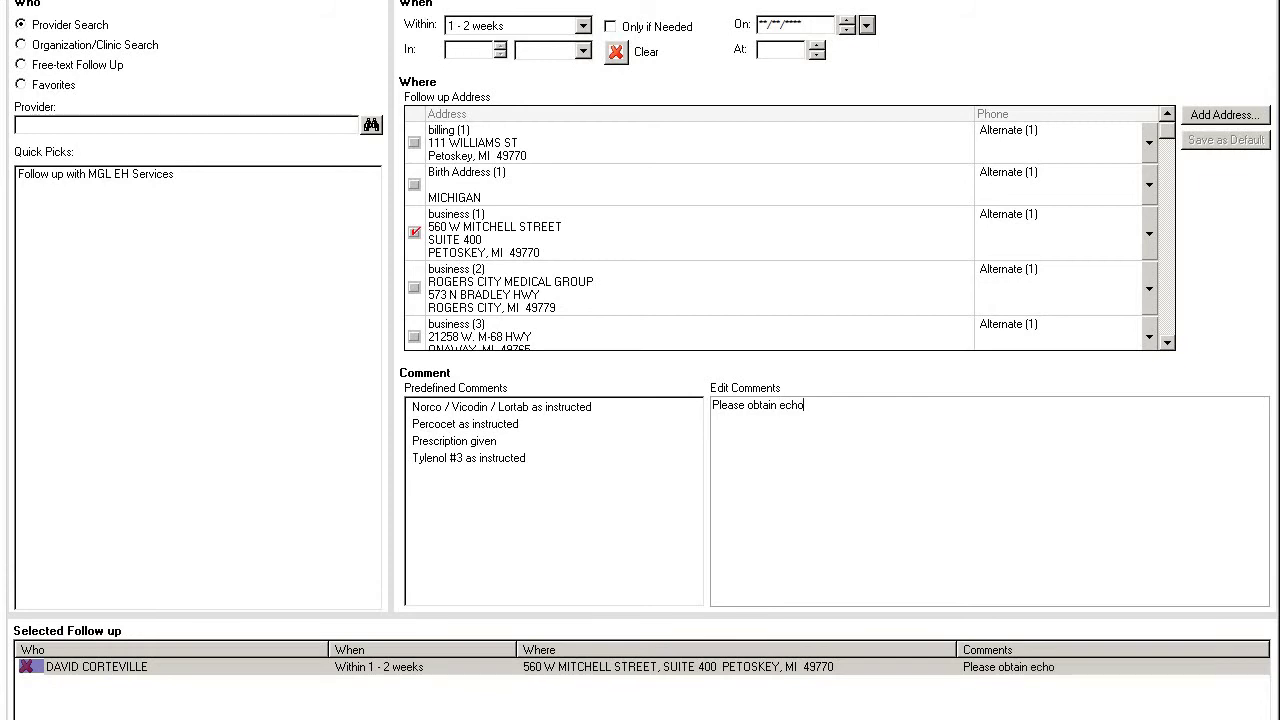
pyautogui.write('r to Visit')
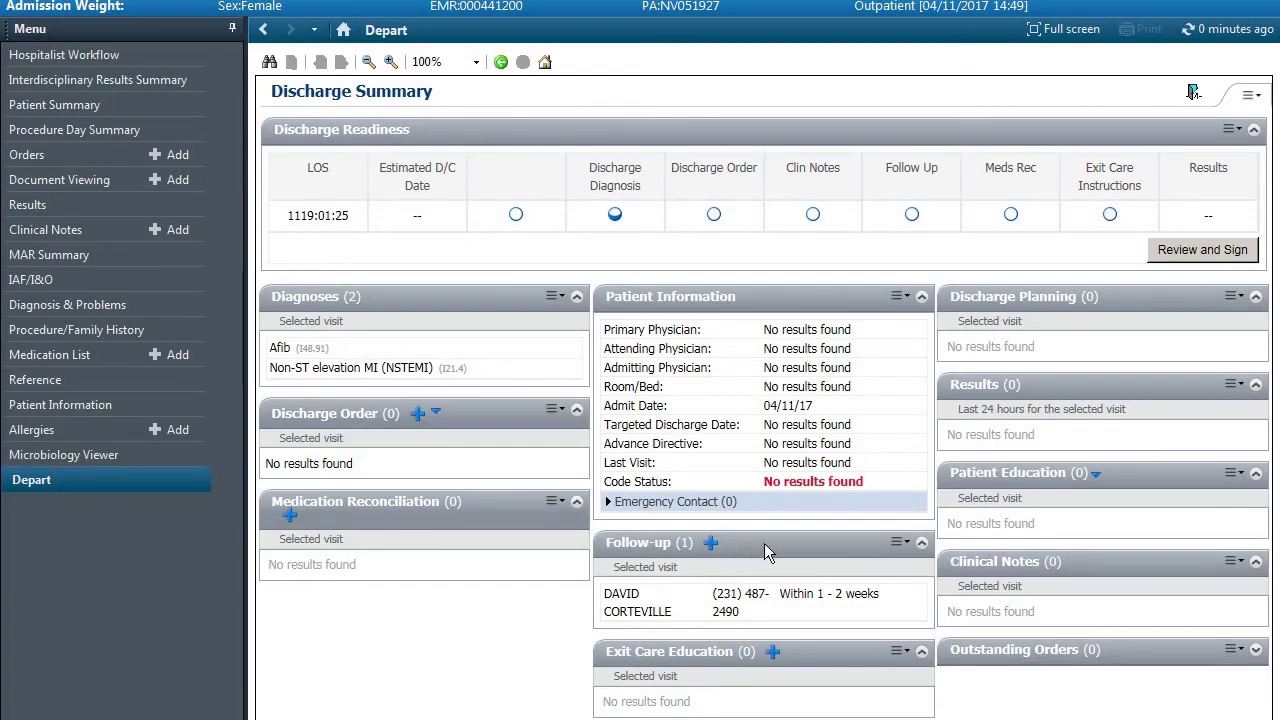
# Reopen the Follow-up window and cycle through the Who options, ending back on Provider
pyautogui.click(711, 542)
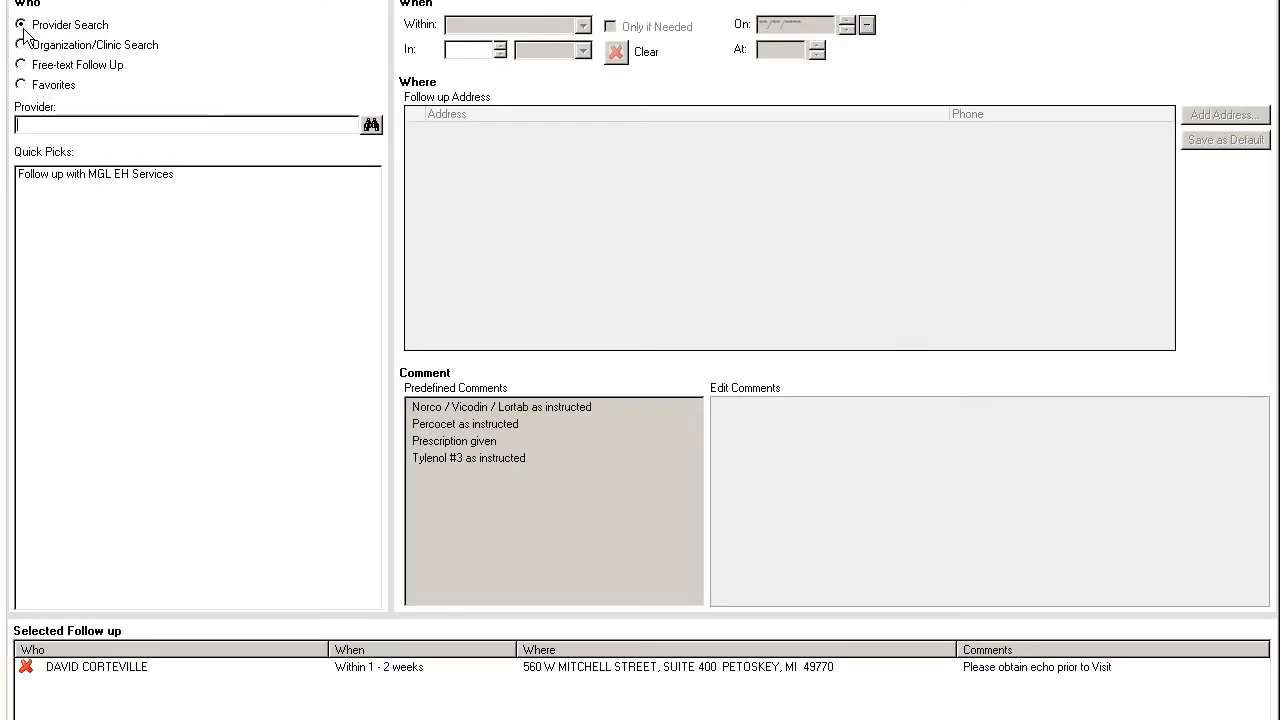
pyautogui.click(22, 45)
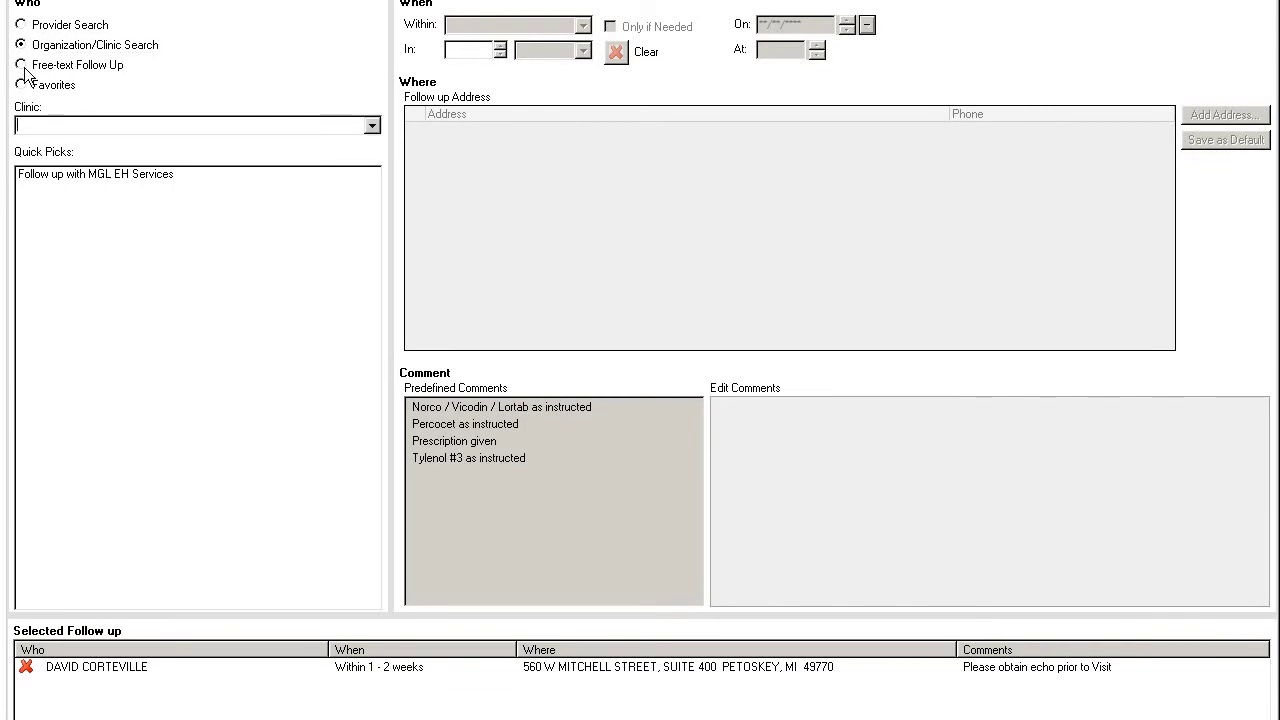
pyautogui.click(22, 66)
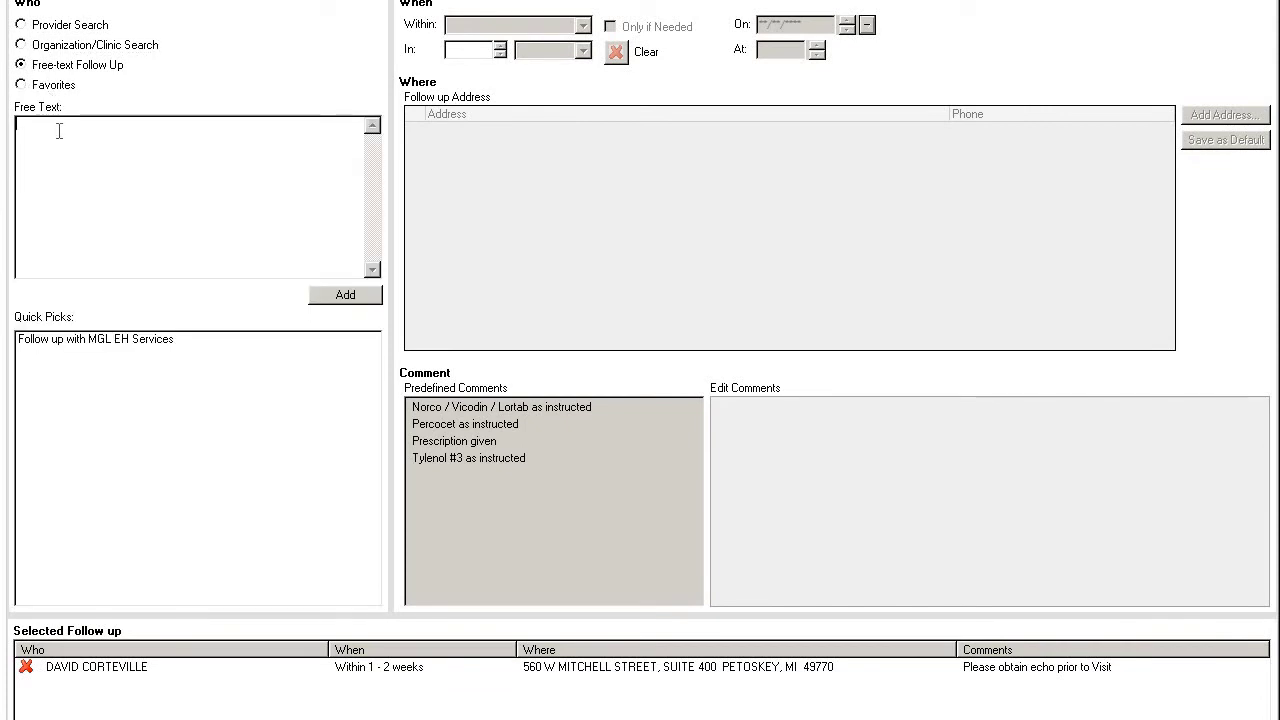
pyautogui.click(22, 84)
pyautogui.click(22, 65)
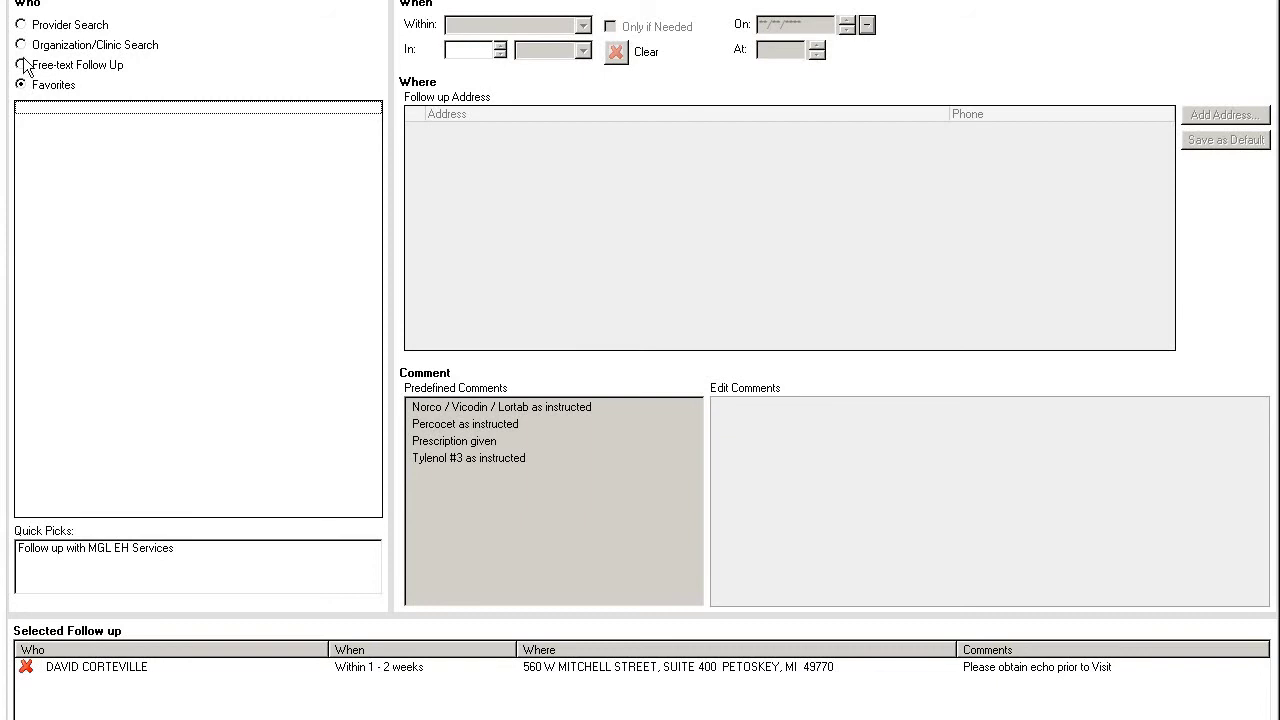
pyautogui.click(22, 45)
pyautogui.click(21, 25)
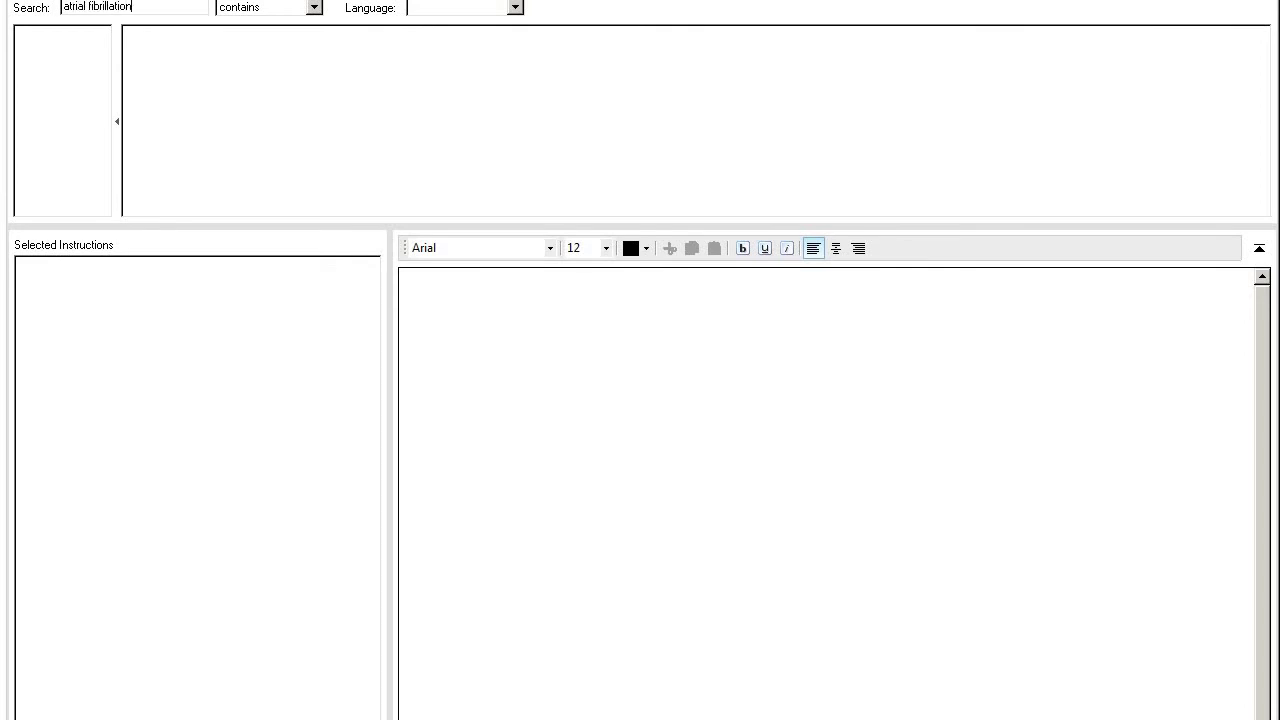
# Leave the instruction language blank and close Exit Care Education without adding instructions
pyautogui.click(518, 20)
pyautogui.click(466, 22)
pyautogui.click(225, 57)
pyautogui.press('Escape')
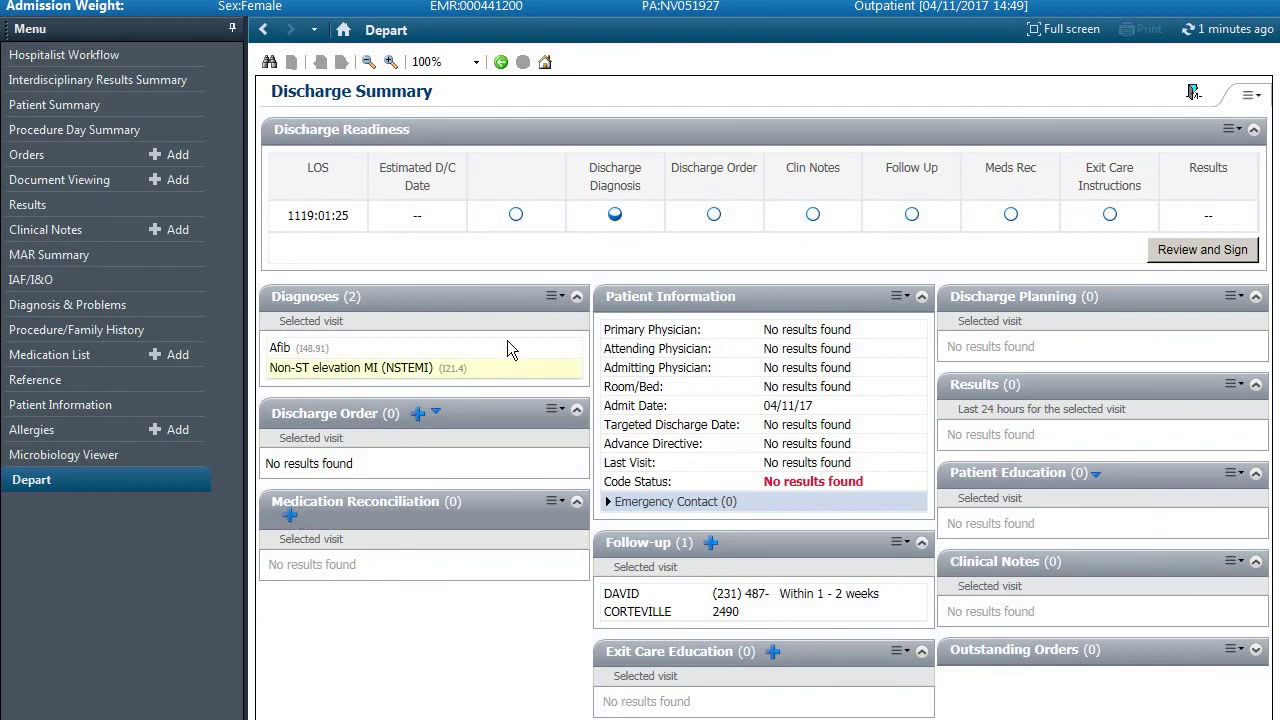
# Add a Discharge Patient order from the Discharge Order panel and refresh the Depart page
pyautogui.click(436, 417)
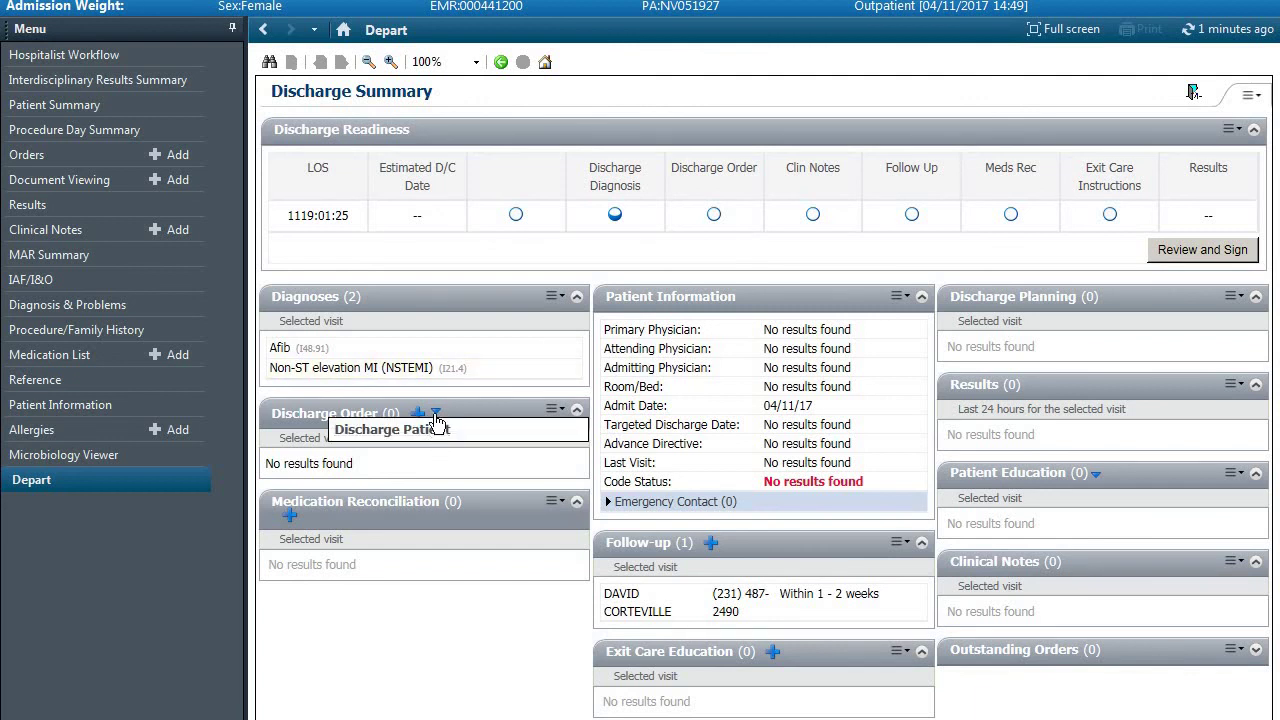
pyautogui.click(437, 413)
pyautogui.click(437, 413)
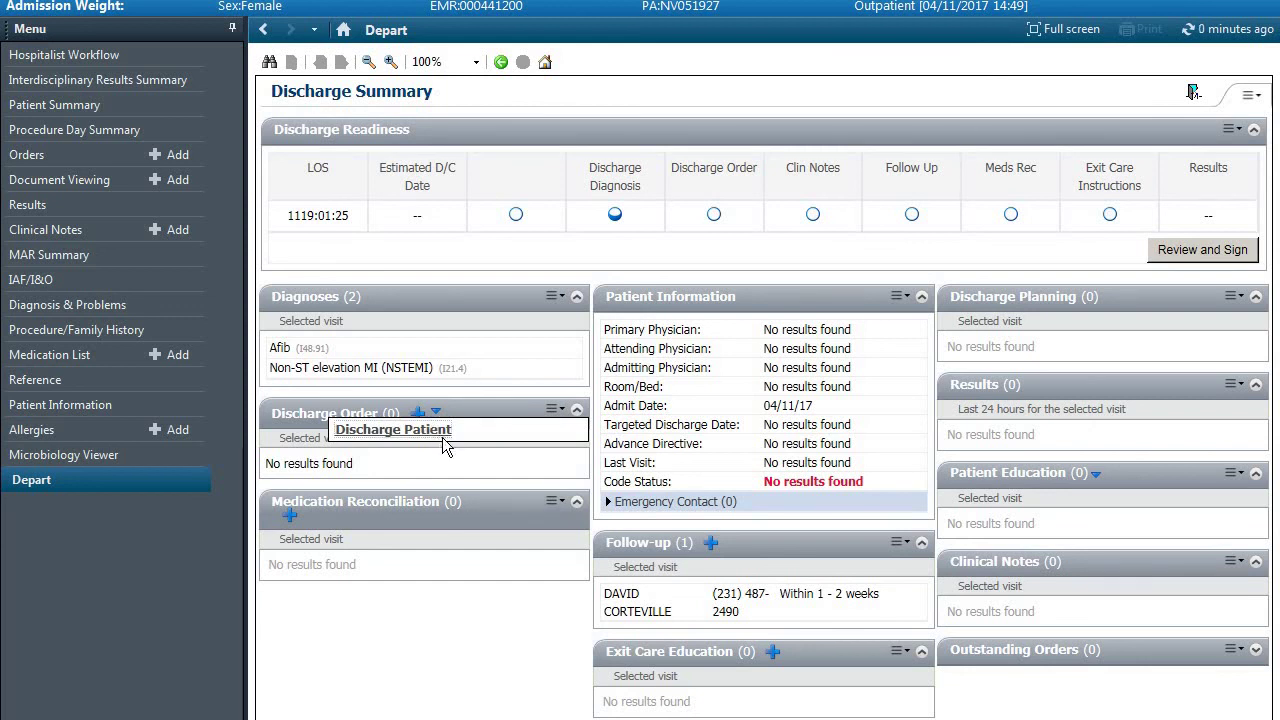
pyautogui.click(442, 439)
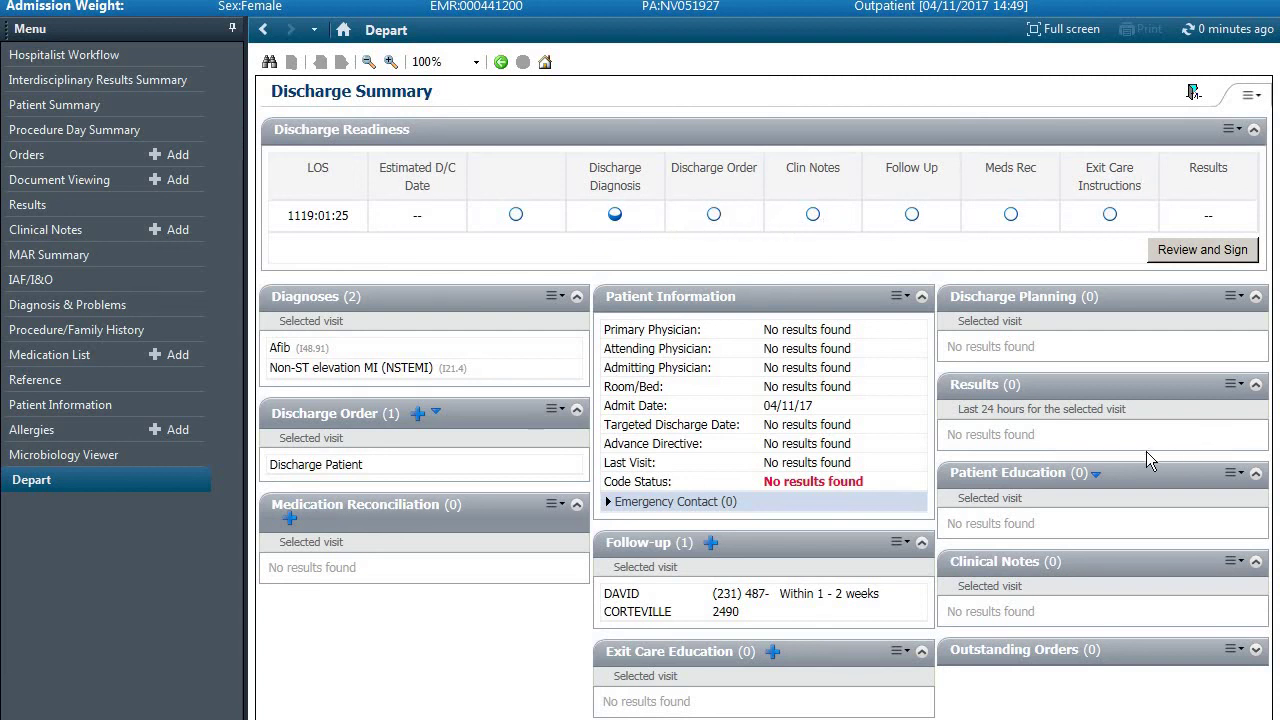
pyautogui.click(1236, 30)
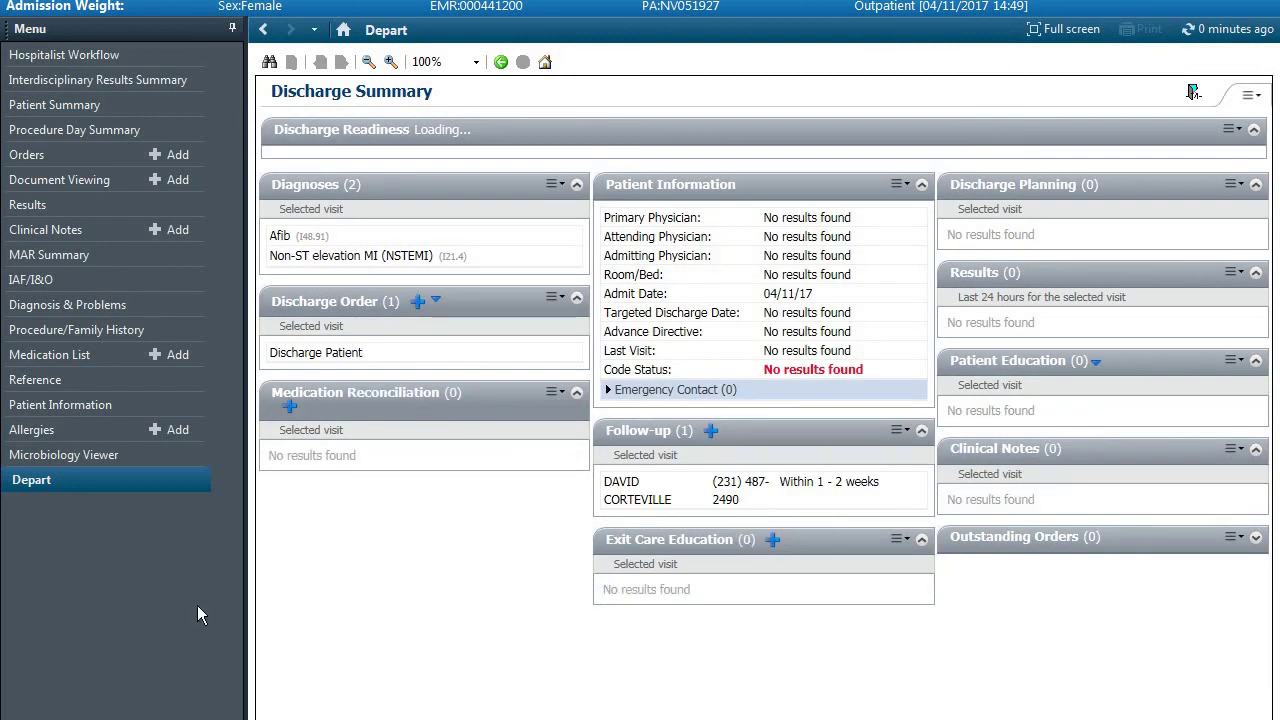